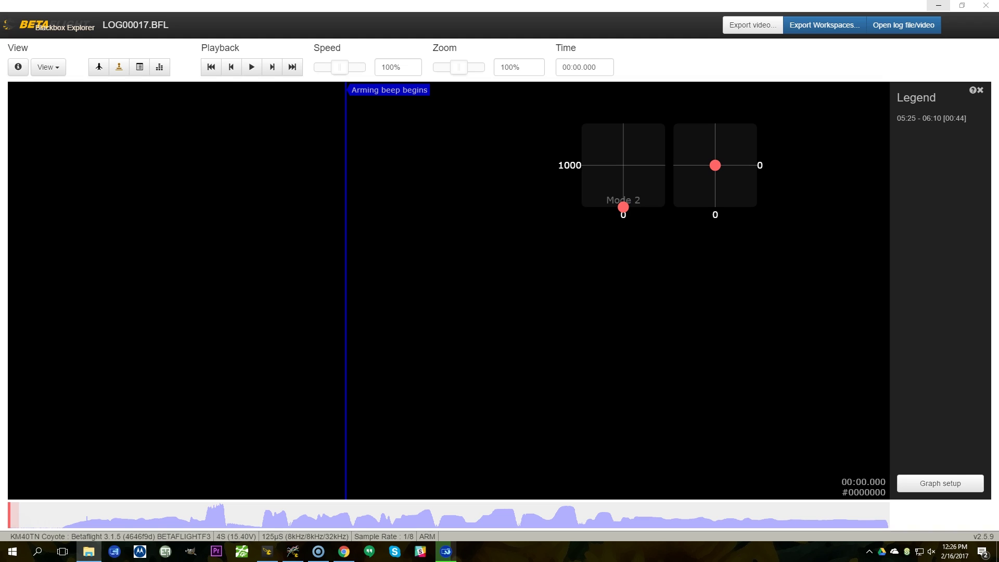
- Play back the LOG00017.BFL stick movements and pause at 00:20.499
{"action": "mouse_move", "coordinate": [177, 514]}
{"action": "left_mouse_down"}
{"action": "mouse_move", "coordinate": [203, 513]}
{"action": "mouse_move", "coordinate": [177, 515]}
{"action": "left_mouse_up"}
{"action": "key", "text": "space"}
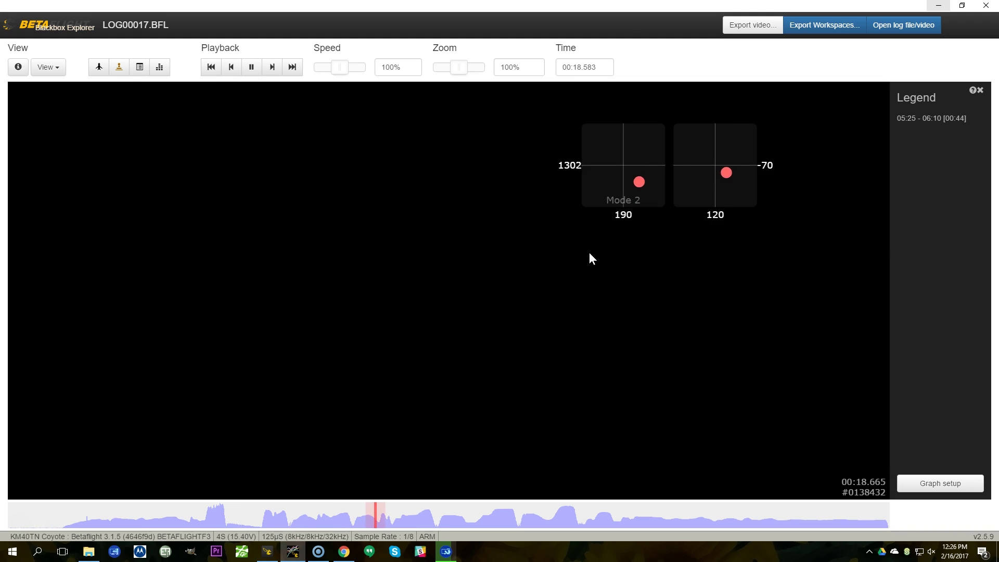
{"action": "left_click", "coordinate": [488, 282]}
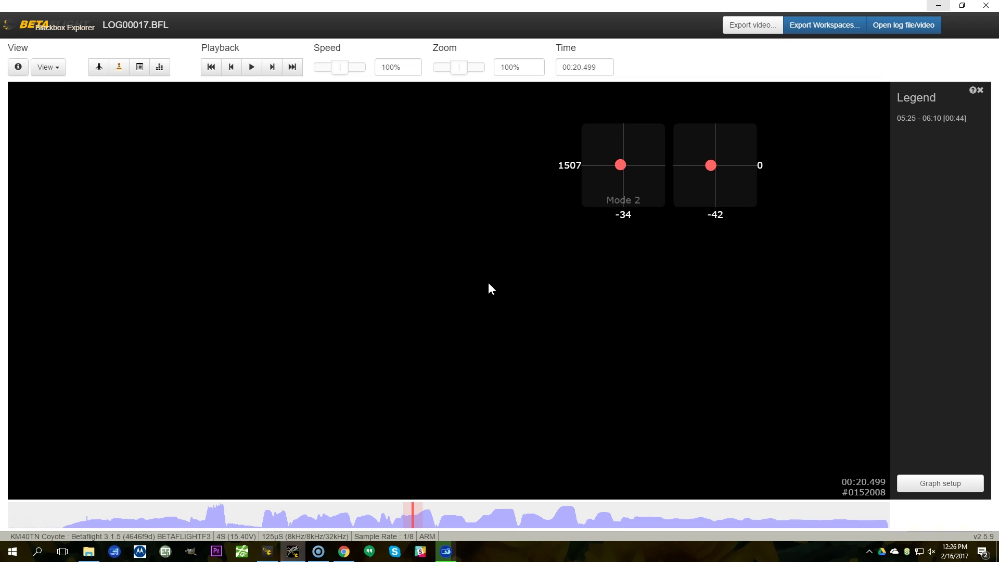
- Switch to File Explorer and look through the BFL logs and webm videos in the BB Logs folder
{"action": "left_click", "coordinate": [88, 551]}
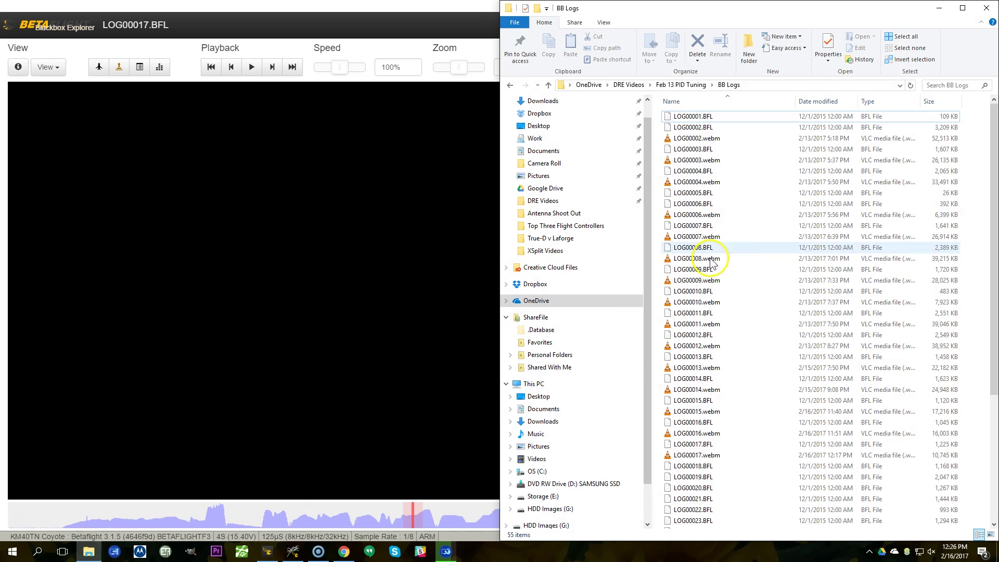
{"action": "scroll", "coordinate": [733, 266], "scroll_direction": "up", "scroll_amount": 3}
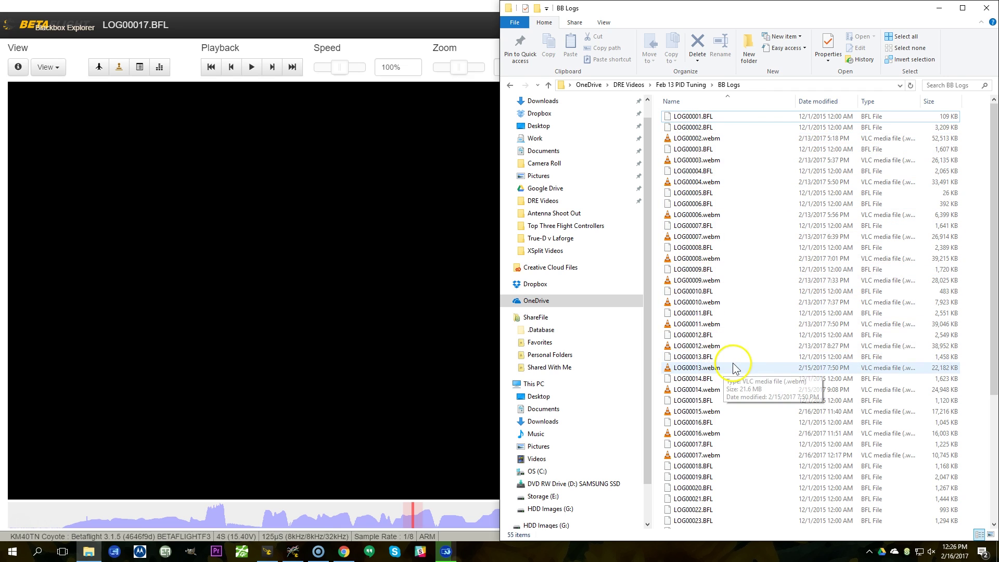
{"action": "left_click", "coordinate": [838, 339]}
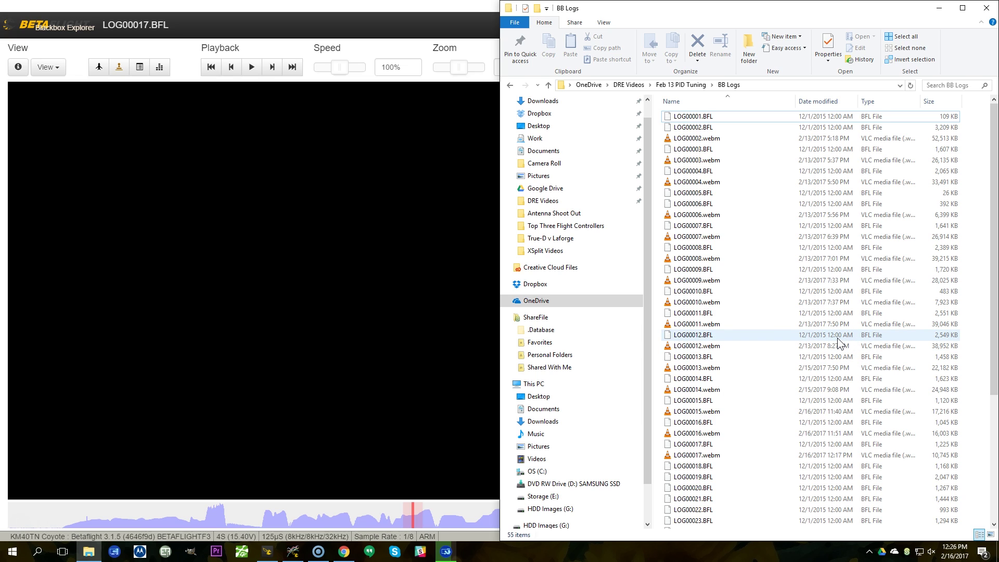
{"action": "left_click", "coordinate": [826, 339]}
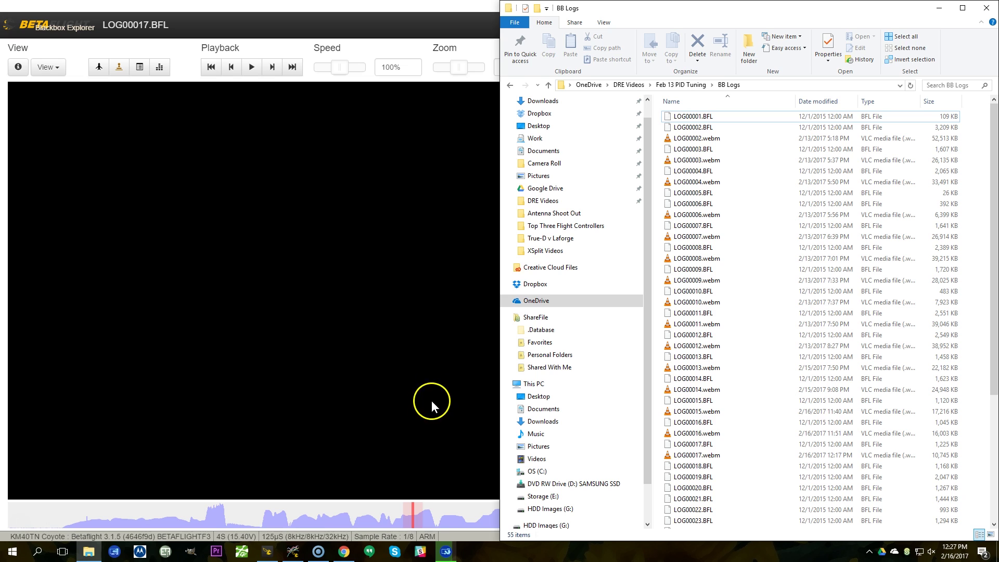
{"action": "left_click", "coordinate": [826, 120]}
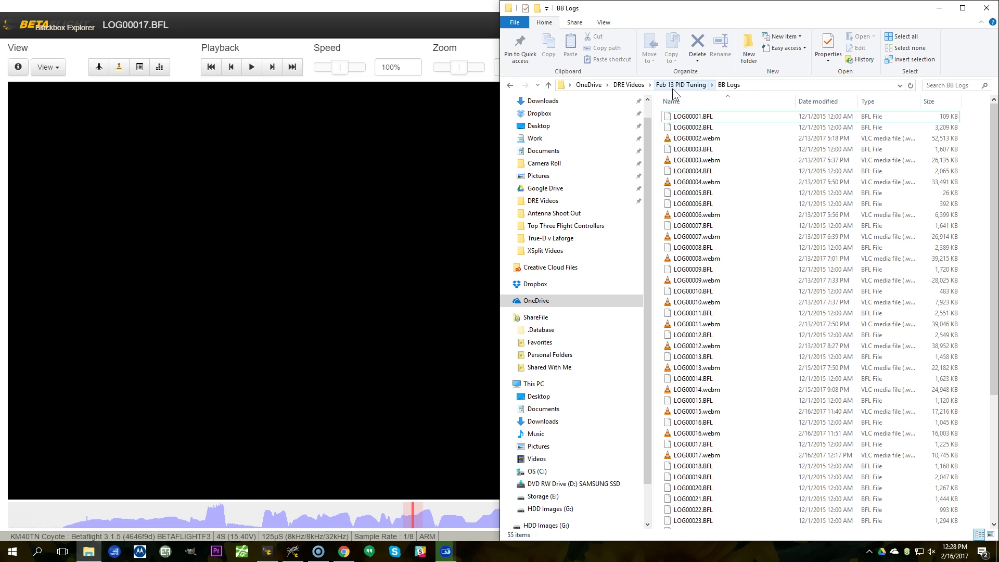
{"action": "scroll", "coordinate": [775, 298], "scroll_direction": "down", "scroll_amount": 6}
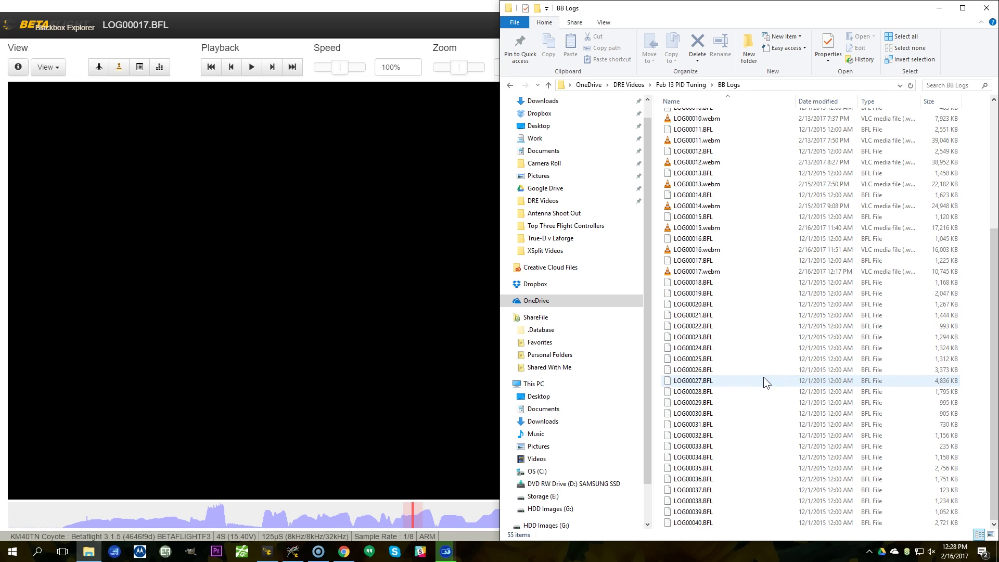
- Look at the AVI recordings in the DCIM folder's 100DSCIM subfolder and return to the BB Logs folder
{"action": "key", "text": "BackSpace"}
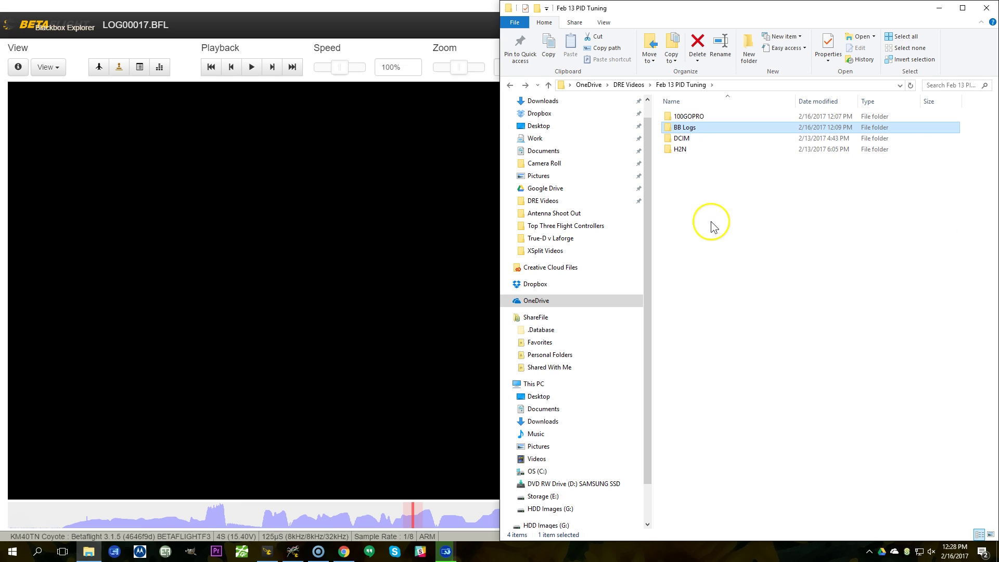
{"action": "double_click", "coordinate": [681, 138]}
{"action": "double_click", "coordinate": [681, 121]}
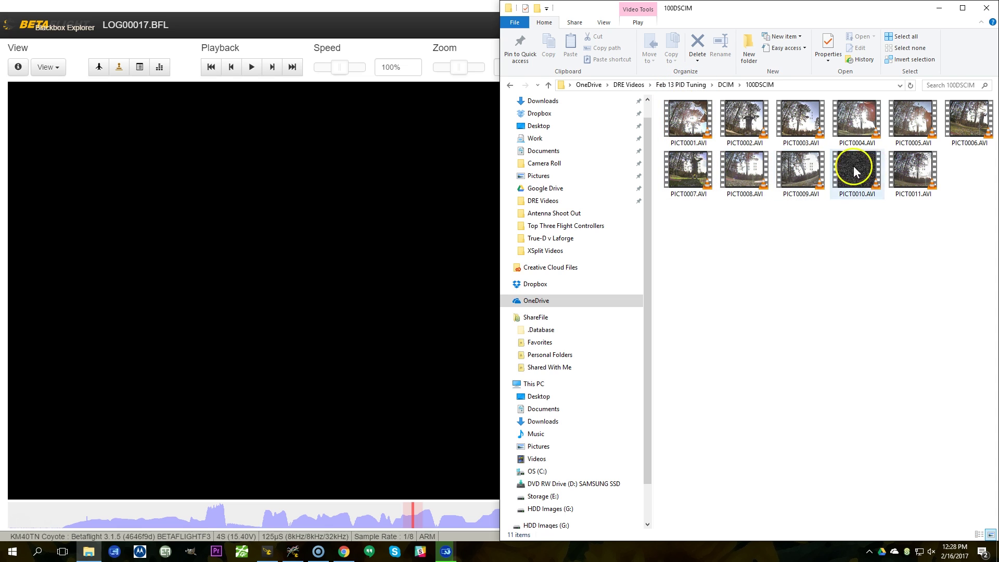
{"action": "key", "text": "BackSpace"}
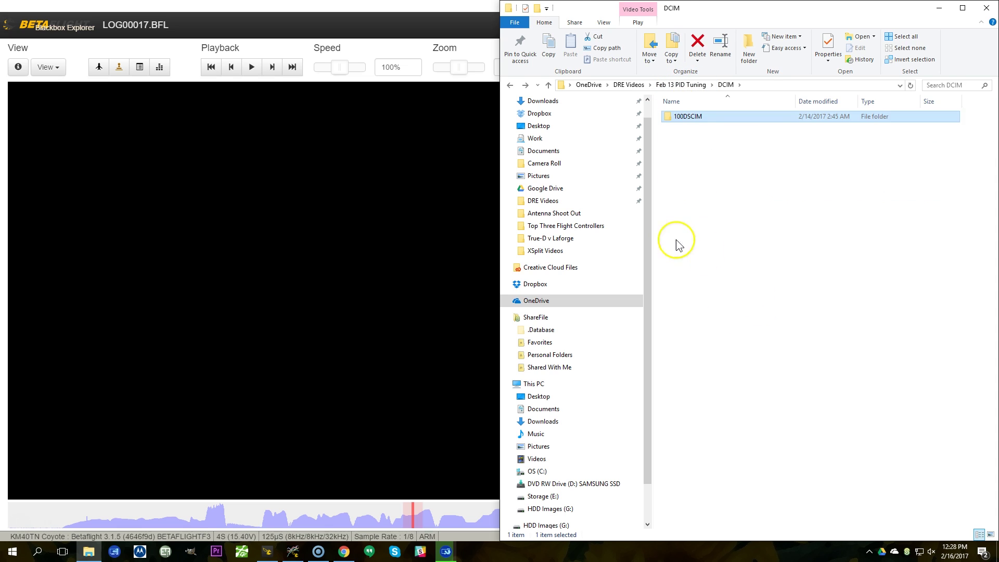
{"action": "key", "text": "BackSpace"}
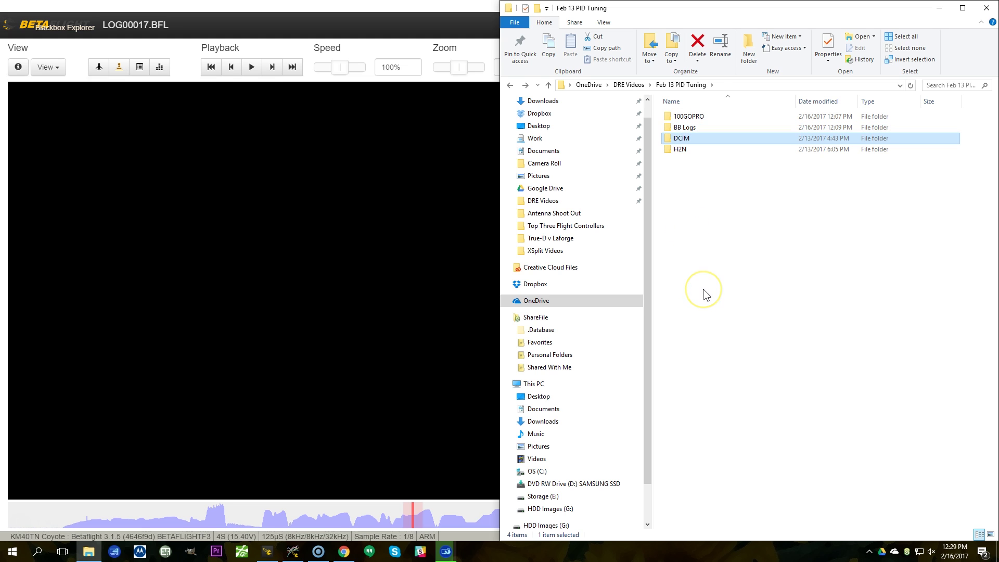
{"action": "key", "text": "Up"}
{"action": "key", "text": "Return"}
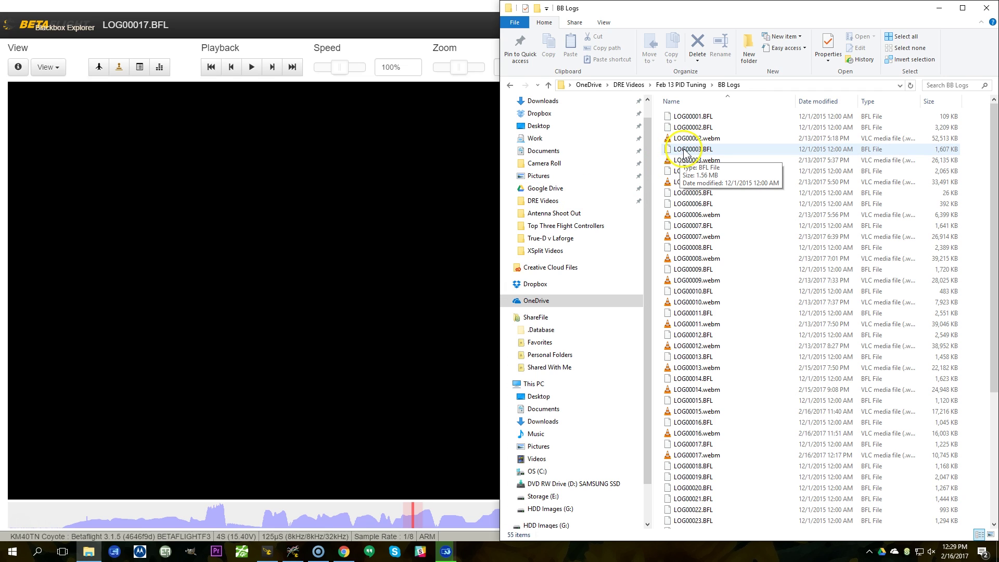
{"action": "key", "text": "alt+Tab"}
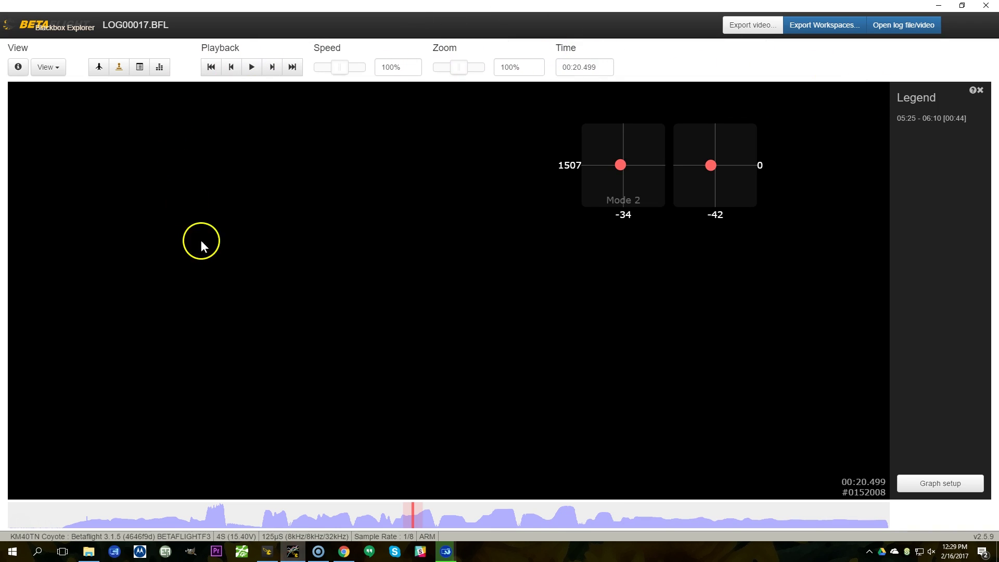
{"action": "left_click", "coordinate": [89, 550]}
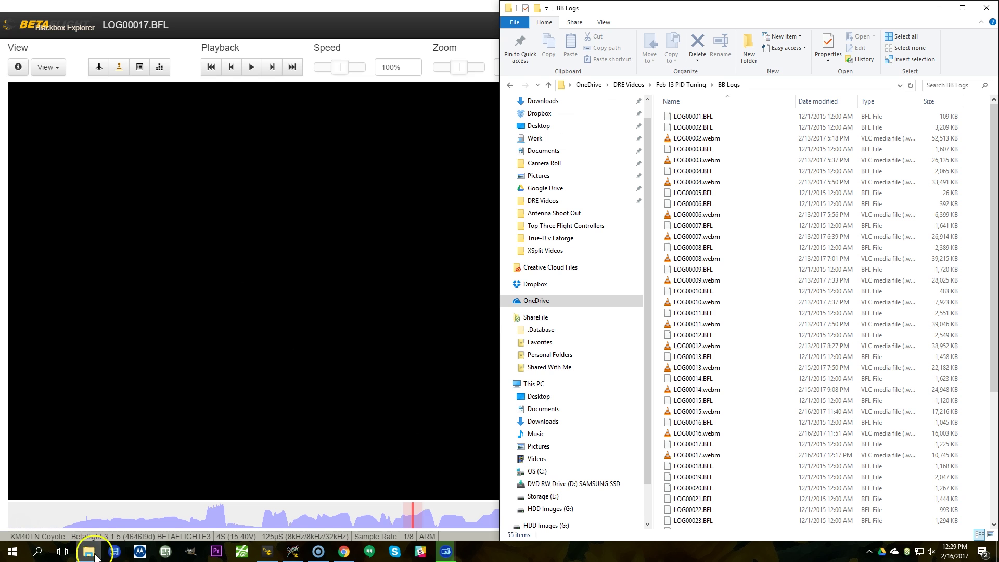
{"action": "left_click", "coordinate": [543, 200]}
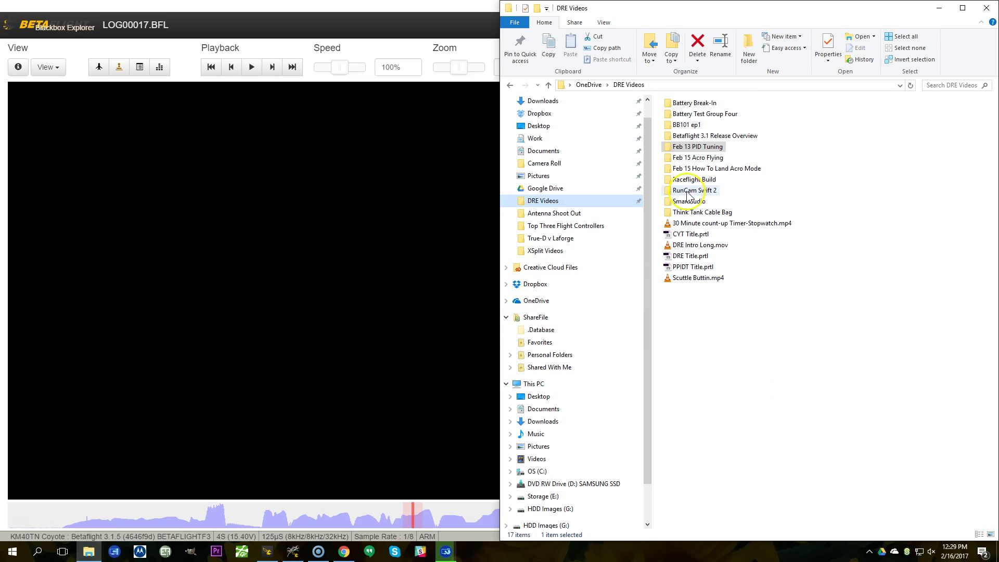
{"action": "key", "text": "alt+Left"}
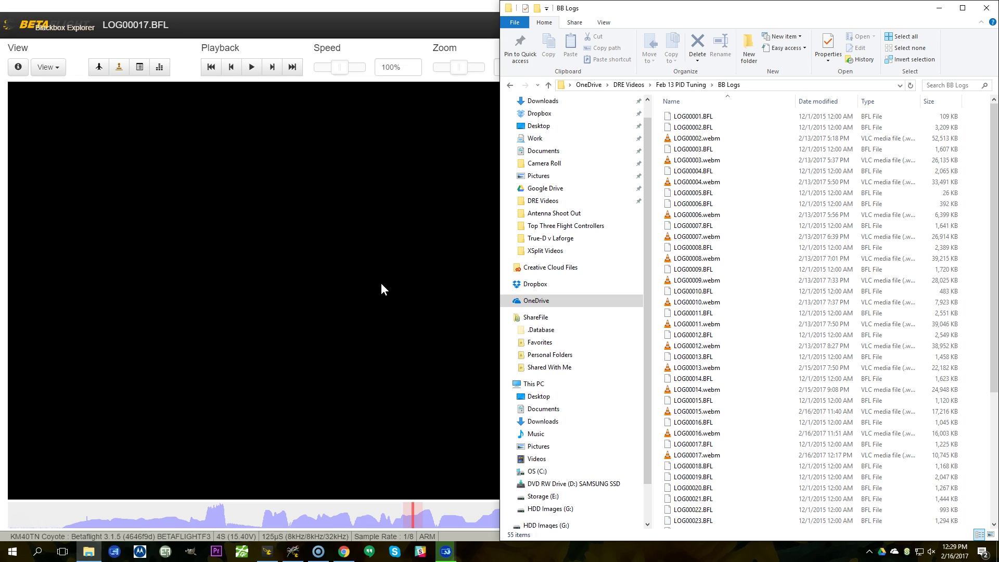
{"action": "left_click", "coordinate": [377, 281]}
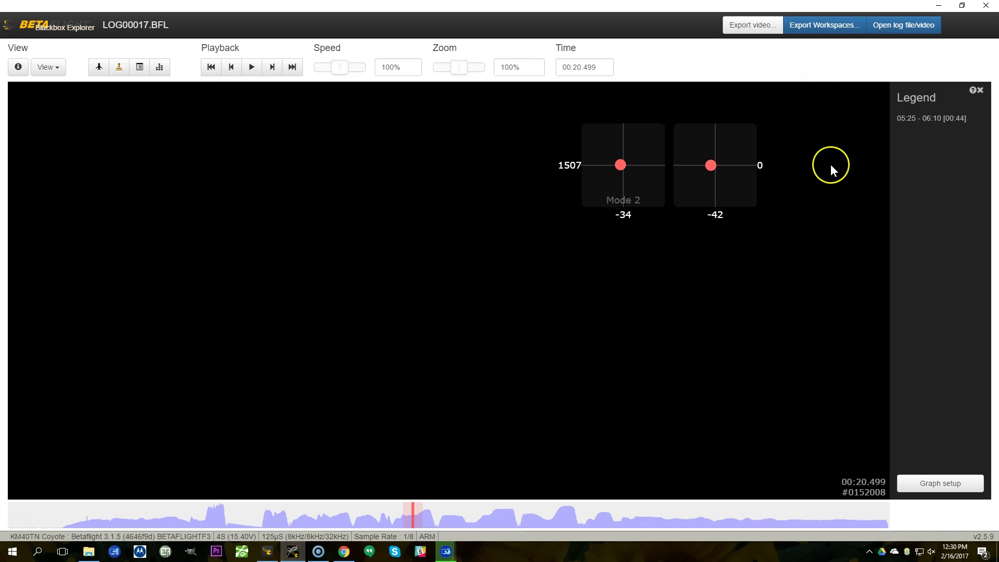
{"action": "key", "text": "alt+Tab"}
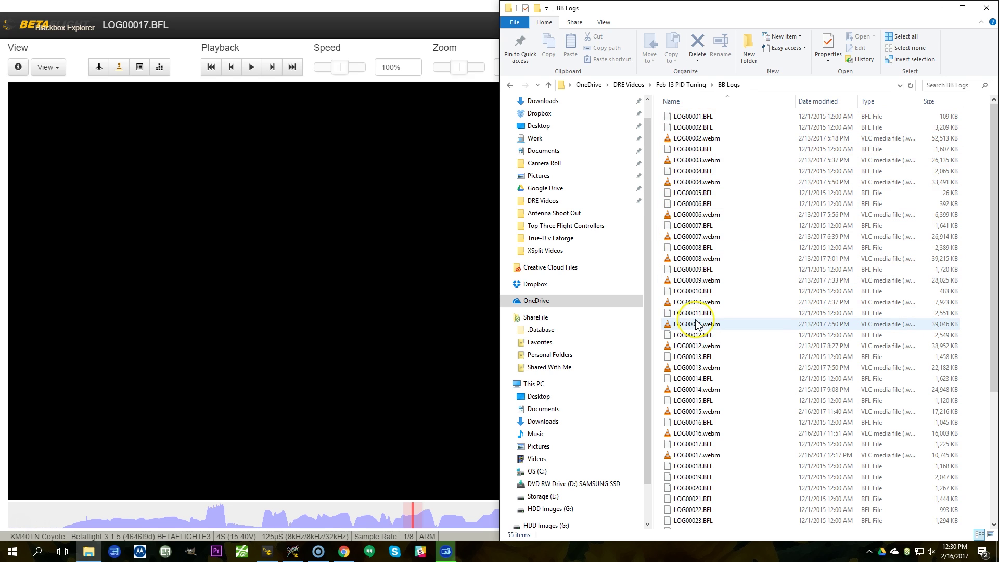
{"action": "left_click", "coordinate": [307, 316]}
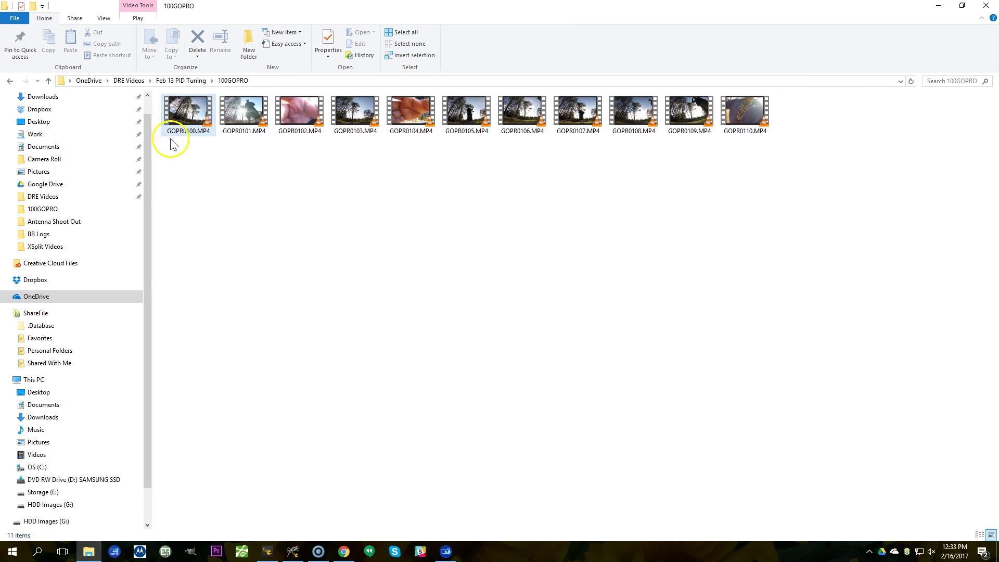
- Review GOPR0100.MP4 and GOPR0101.MP4 in VLC, skipping through GOPR0101.MP4 to 03:26, and close the player
{"action": "double_click", "coordinate": [197, 124]}
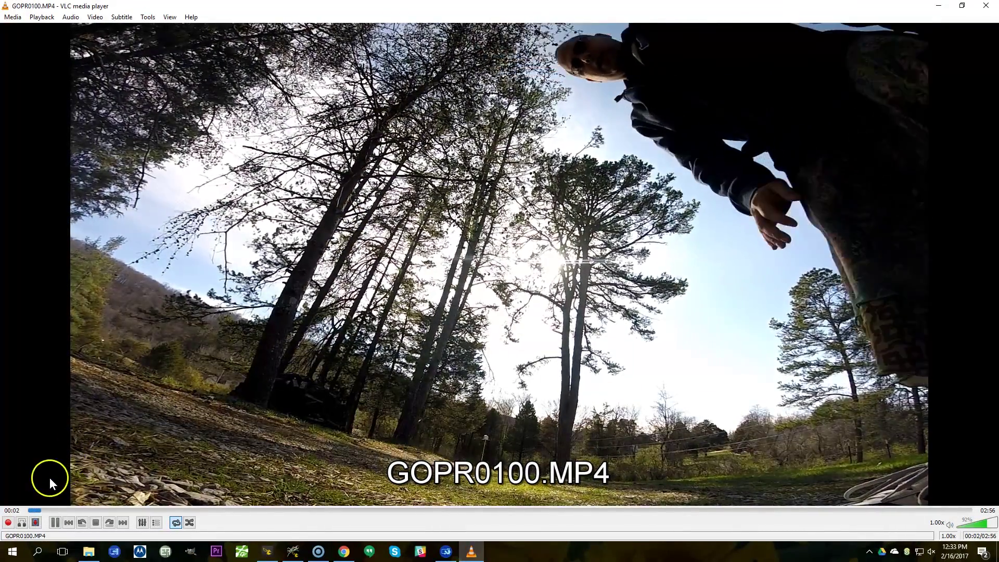
{"action": "left_click", "coordinate": [101, 510]}
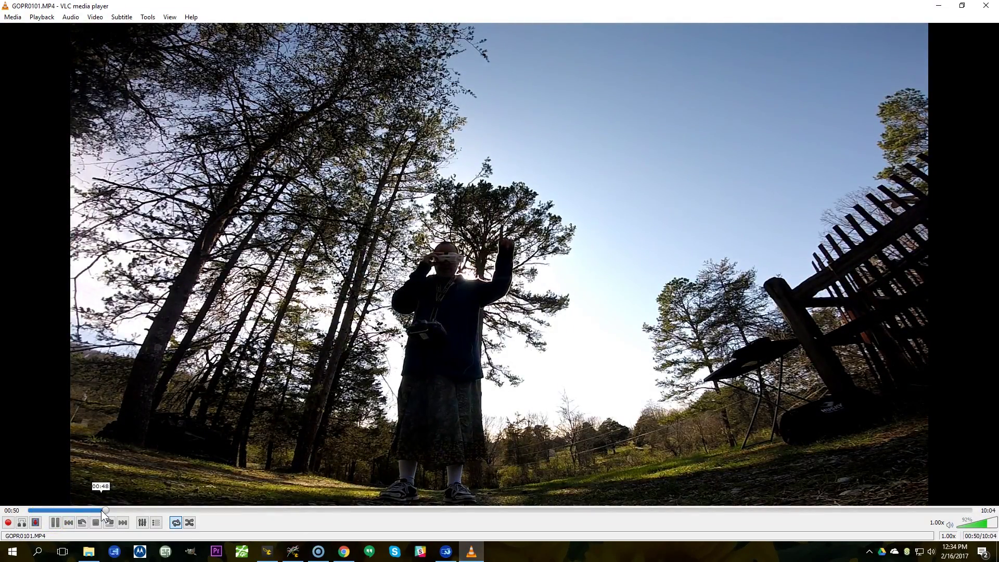
{"action": "left_click", "coordinate": [278, 510]}
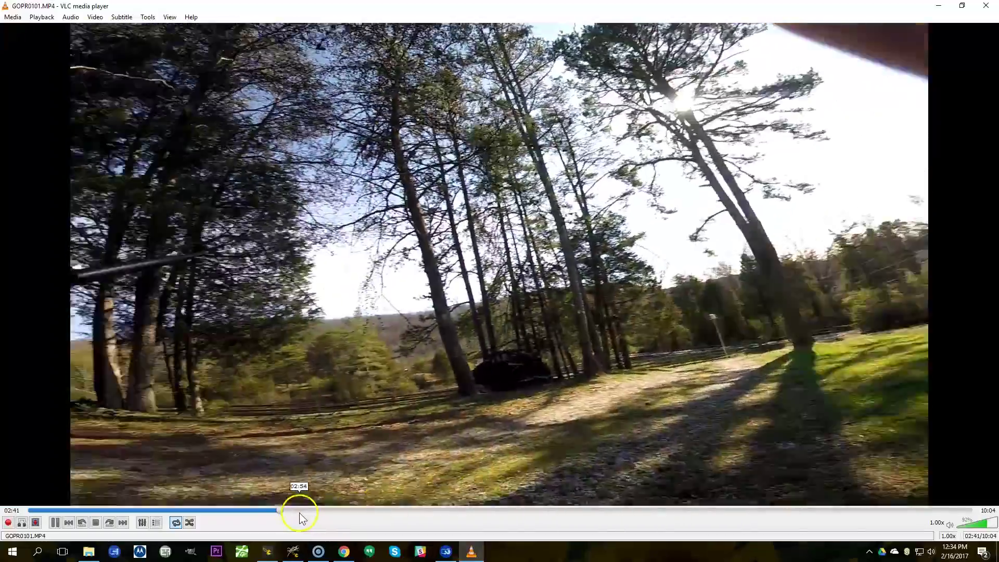
{"action": "key", "text": "space"}
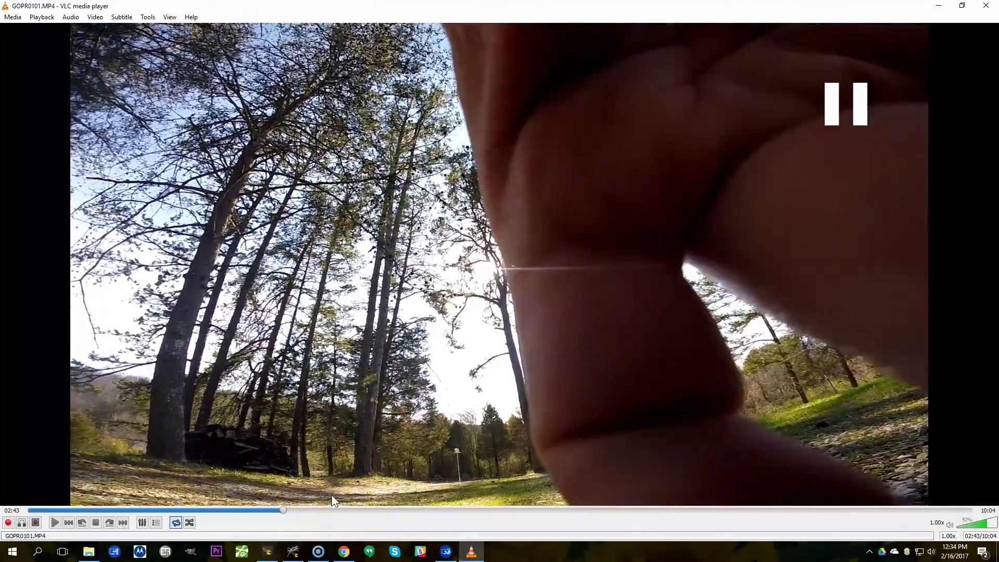
{"action": "left_click", "coordinate": [349, 510]}
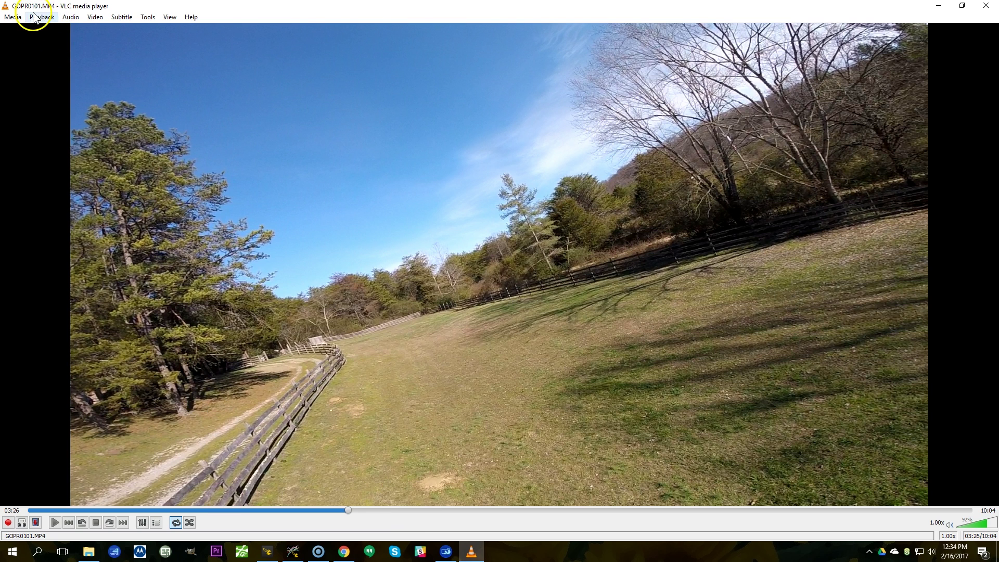
{"action": "left_click", "coordinate": [986, 6]}
{"action": "left_click", "coordinate": [347, 307]}
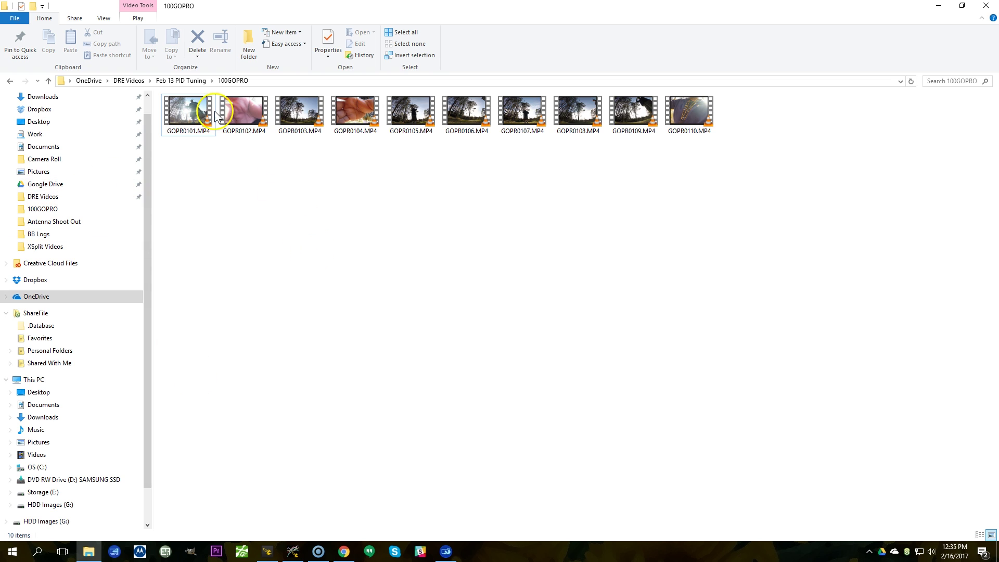
- Open the 100DSCIM folder inside DCIM, view the flight recording PICT0003.AVI in VLC, and close the player
{"action": "left_click", "coordinate": [171, 82]}
{"action": "double_click", "coordinate": [196, 135]}
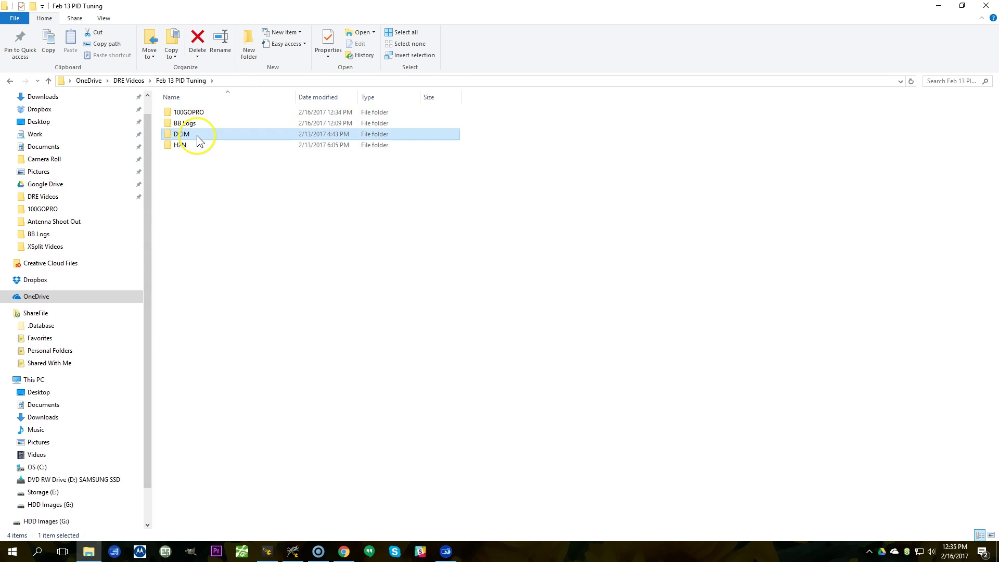
{"action": "double_click", "coordinate": [187, 112]}
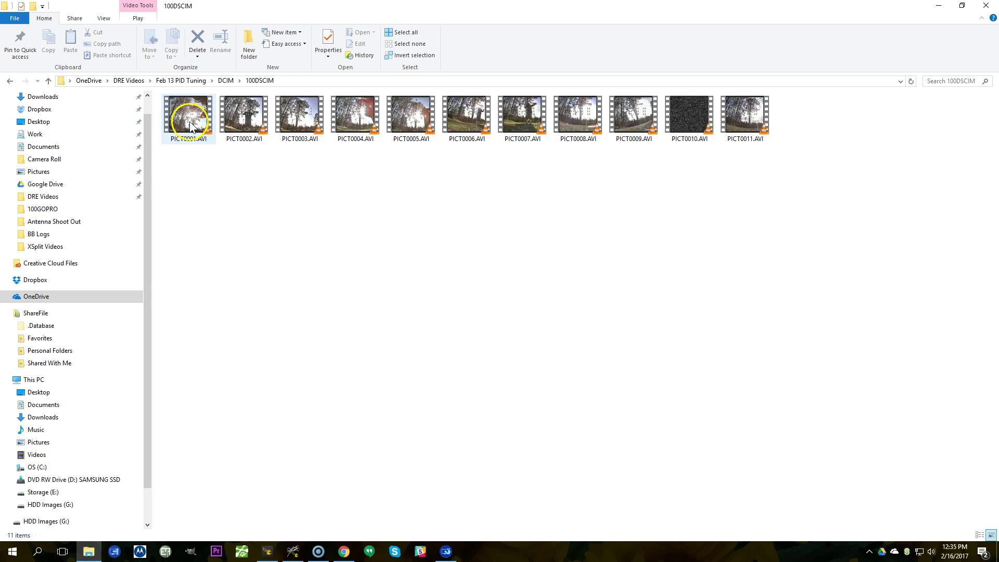
{"action": "left_click", "coordinate": [301, 125]}
{"action": "double_click", "coordinate": [300, 125]}
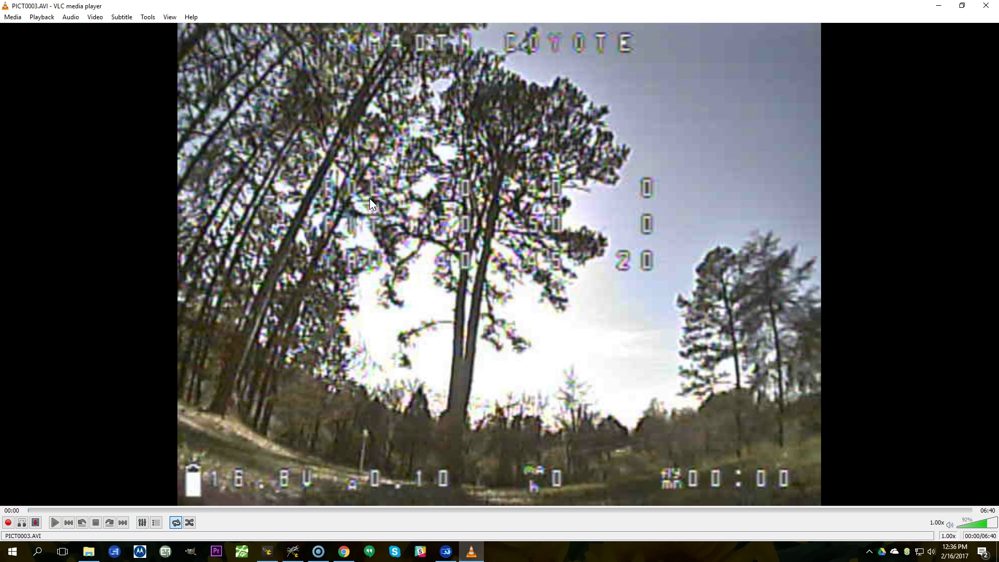
{"action": "key", "text": "alt+F4"}
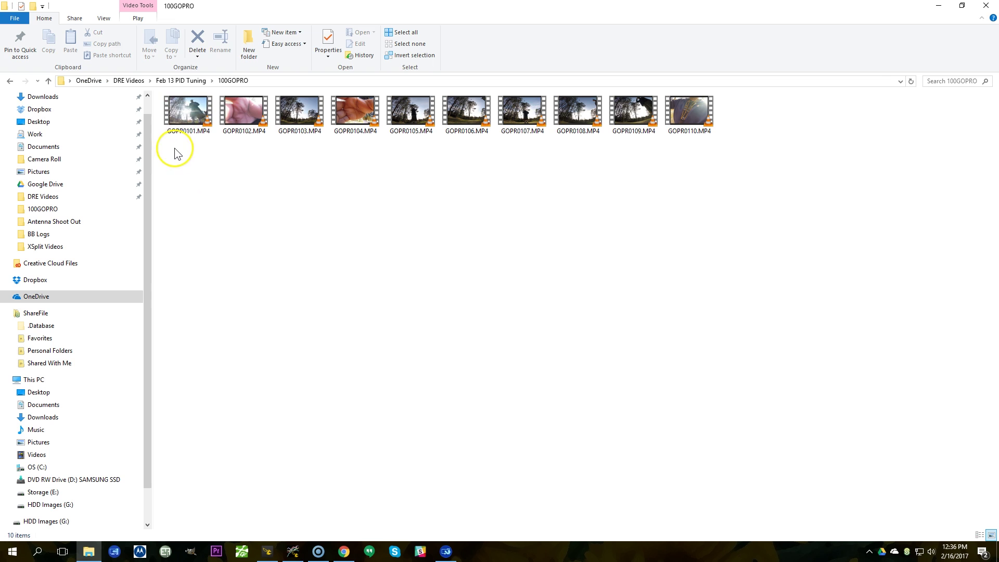
- Switch to Blackbox Explorer, load a GoPro video from the 100GOPRO folder, and play it briefly before pausing
{"action": "left_click", "coordinate": [293, 551]}
{"action": "left_click", "coordinate": [291, 155]}
{"action": "double_click", "coordinate": [125, 91]}
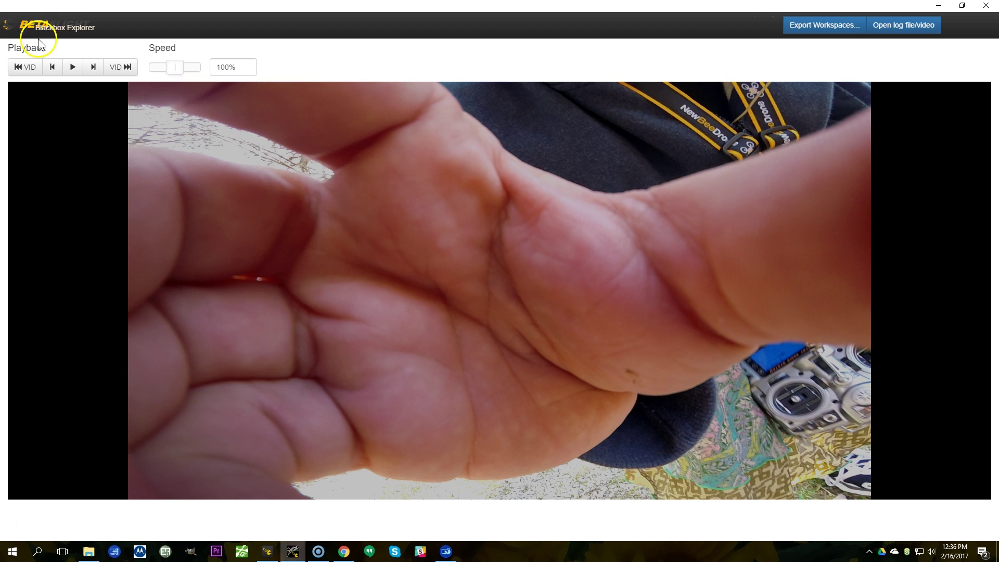
{"action": "left_click", "coordinate": [416, 275]}
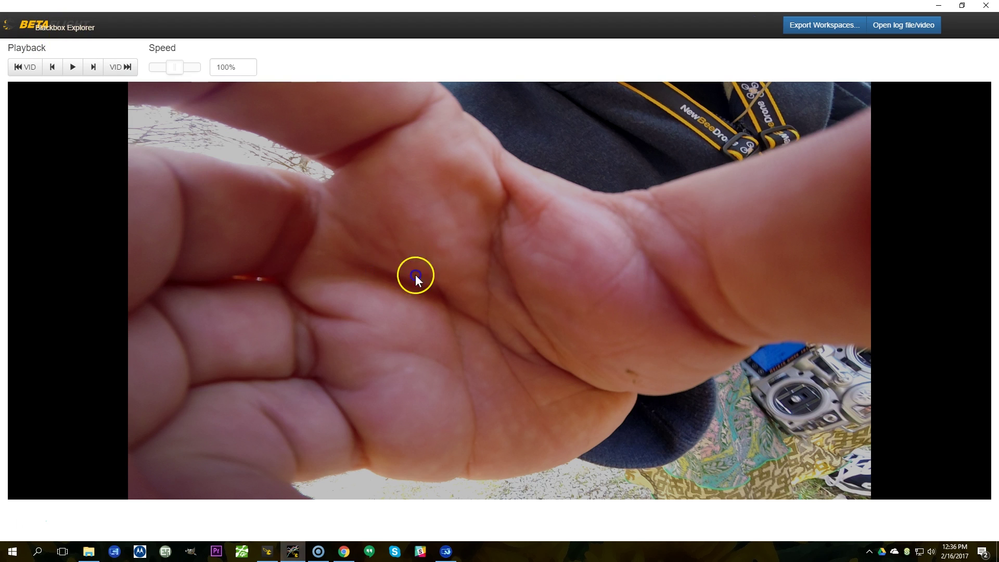
{"action": "left_click", "coordinate": [72, 67]}
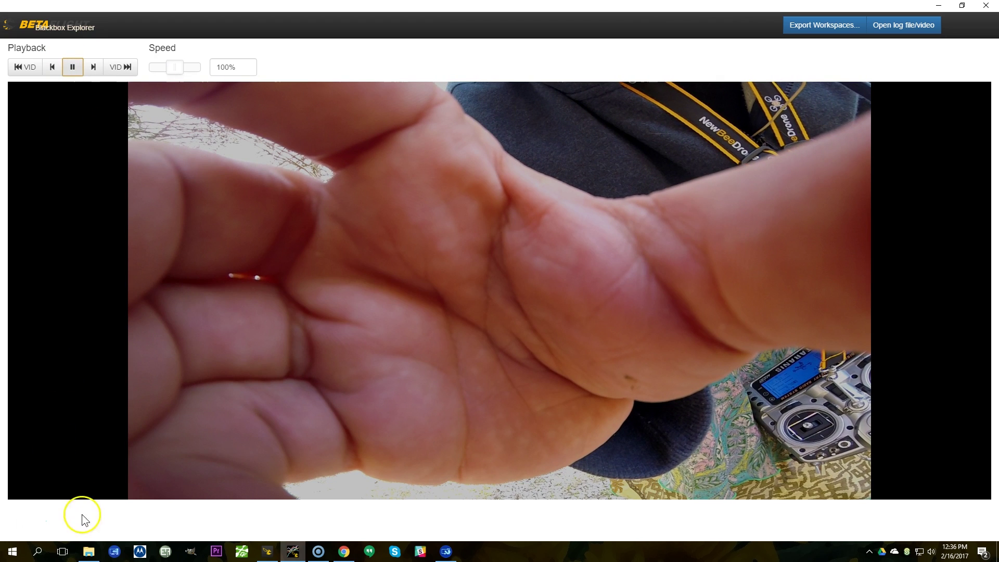
{"action": "left_click", "coordinate": [76, 73]}
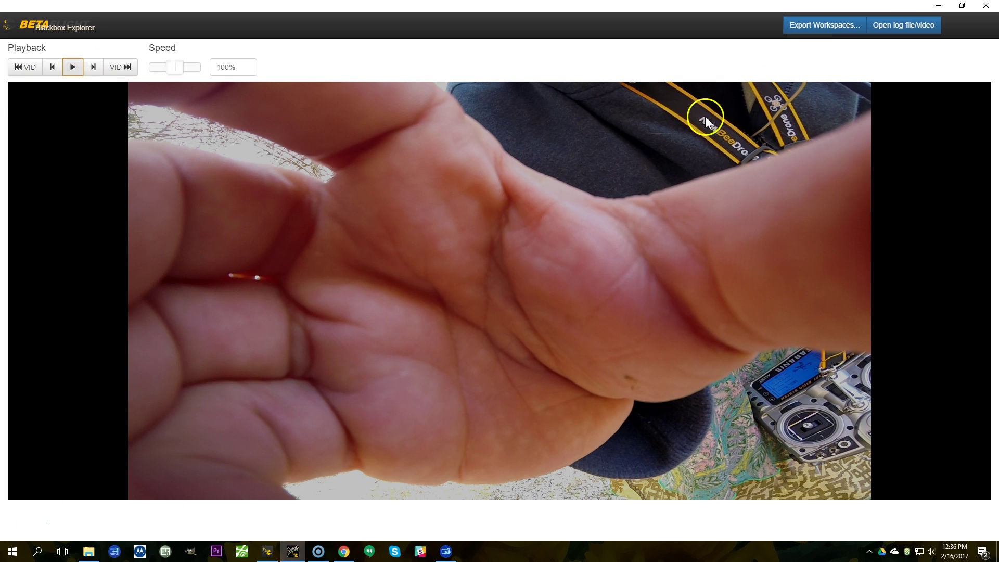
- Open LOG00001.BFL from the BB Logs folder inside Feb 13 PID Tuning alongside the loaded GoPro video
{"action": "left_click", "coordinate": [912, 25]}
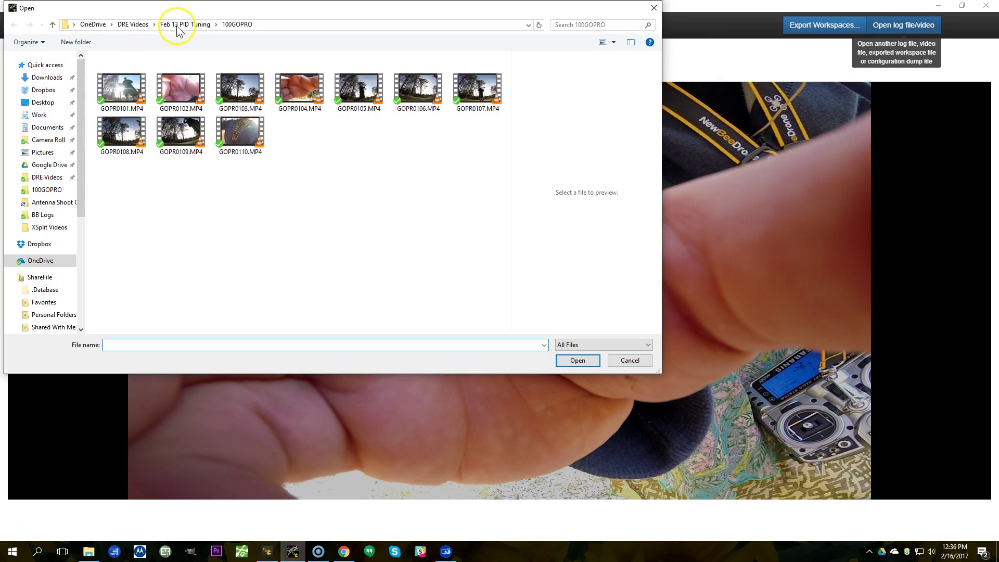
{"action": "left_click", "coordinate": [183, 26]}
{"action": "double_click", "coordinate": [119, 84]}
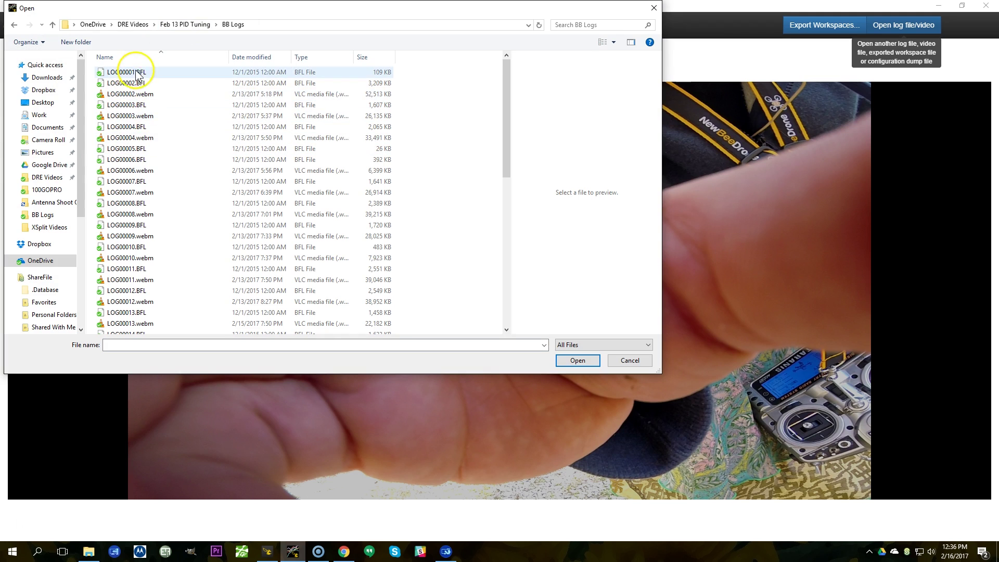
{"action": "double_click", "coordinate": [130, 73]}
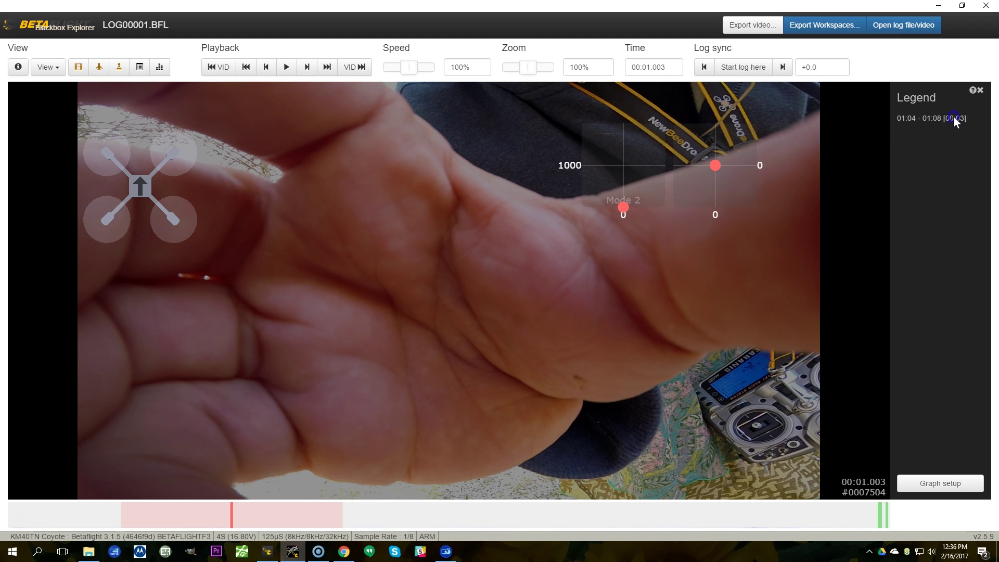
- Load LOG00002.BFL from the BB Logs folder in place of the current log
{"action": "left_click", "coordinate": [815, 27]}
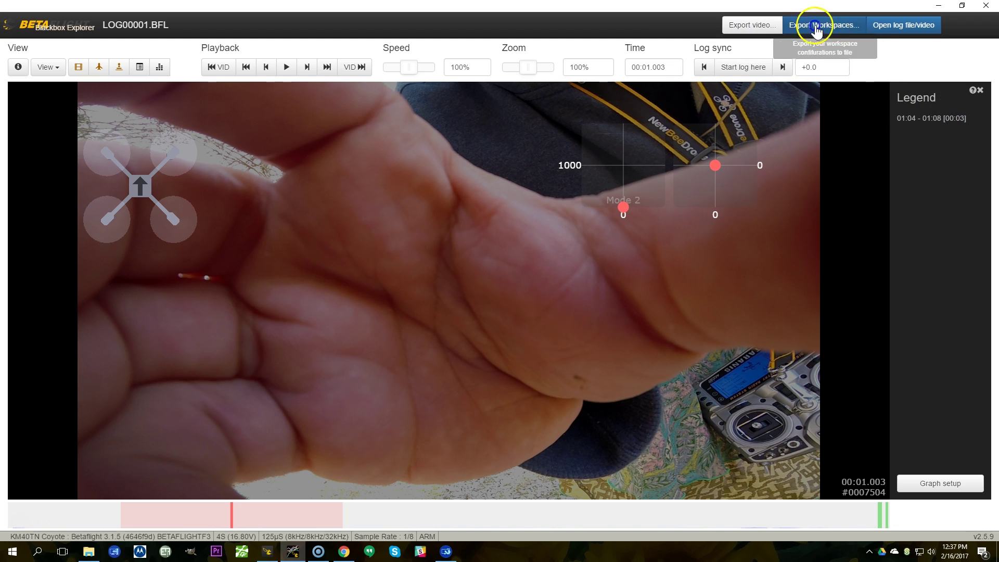
{"action": "left_click", "coordinate": [890, 25]}
{"action": "double_click", "coordinate": [126, 84]}
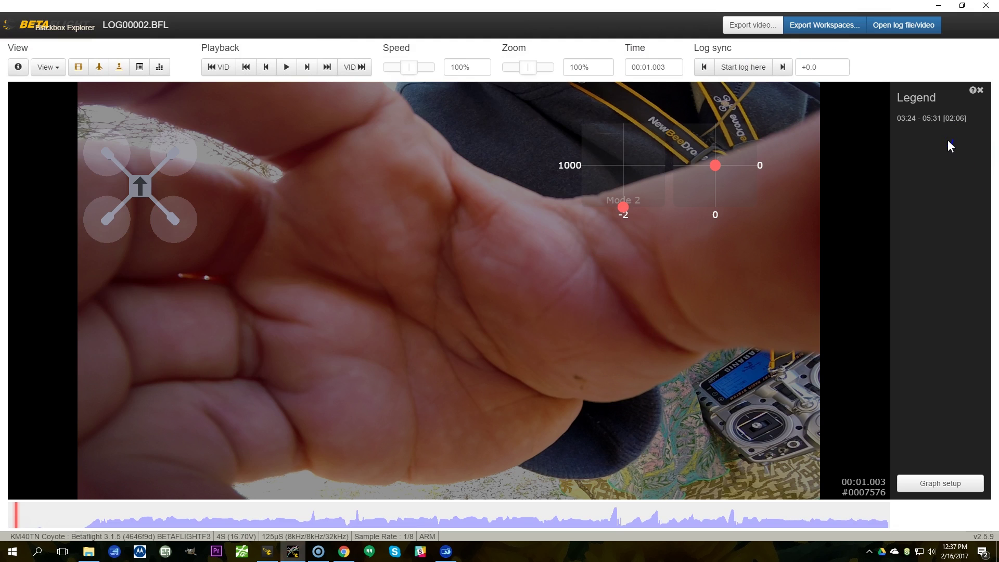
- Scrub through the LOG00002.BFL timeline to the log's end at 02:06.171, checking the footage along the way
{"action": "left_click", "coordinate": [79, 494]}
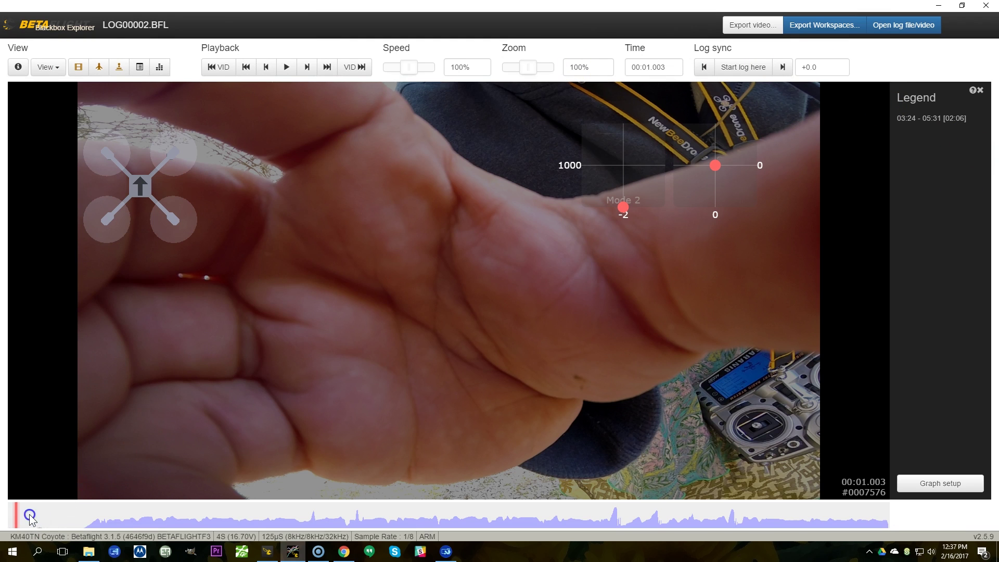
{"action": "left_click_drag", "start_coordinate": [27, 518], "coordinate": [333, 524]}
{"action": "mouse_move", "coordinate": [336, 520]}
{"action": "left_mouse_down"}
{"action": "mouse_move", "coordinate": [901, 513]}
{"action": "mouse_move", "coordinate": [795, 522]}
{"action": "left_mouse_up"}
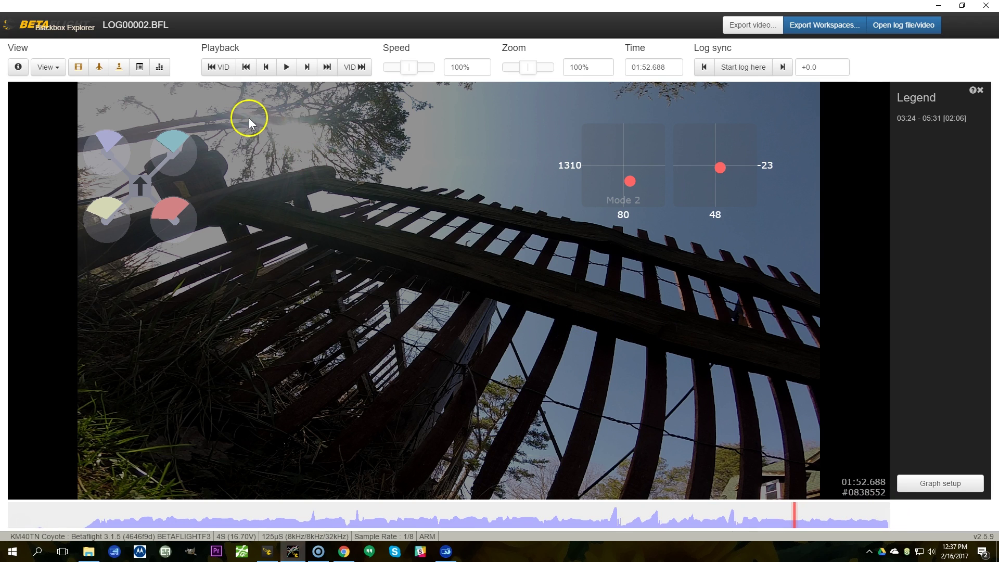
{"action": "left_click_drag", "start_coordinate": [758, 518], "coordinate": [888, 513]}
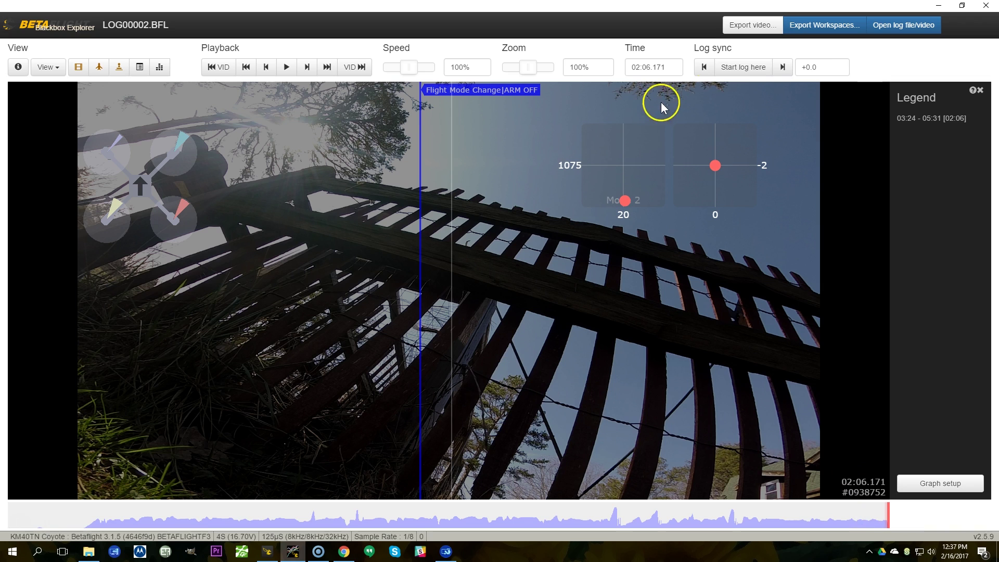
- Set the log to start at the current video position, 02:06.171, and return to the log's beginning
{"action": "left_click", "coordinate": [736, 70]}
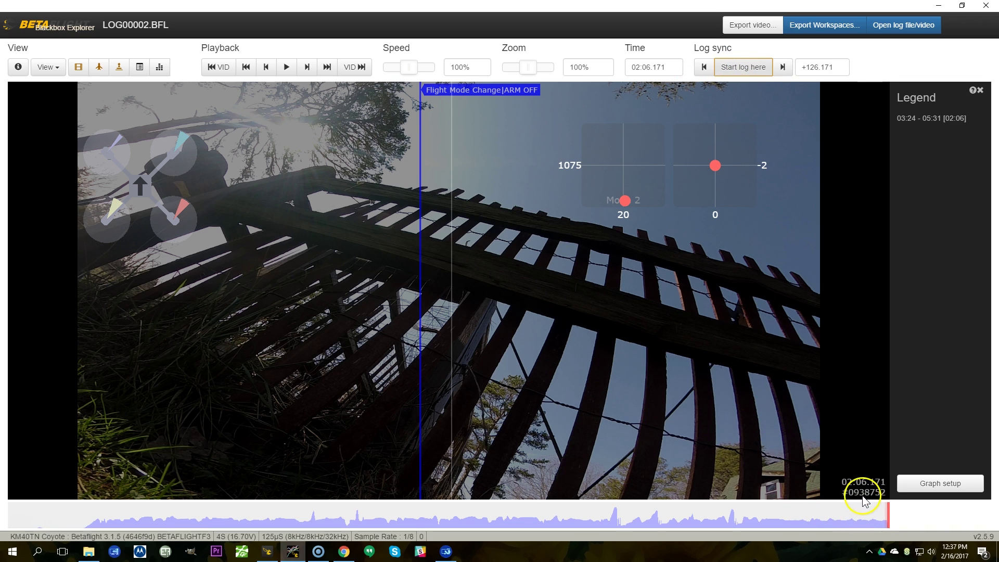
{"action": "left_click", "coordinate": [62, 518]}
{"action": "left_click", "coordinate": [10, 518]}
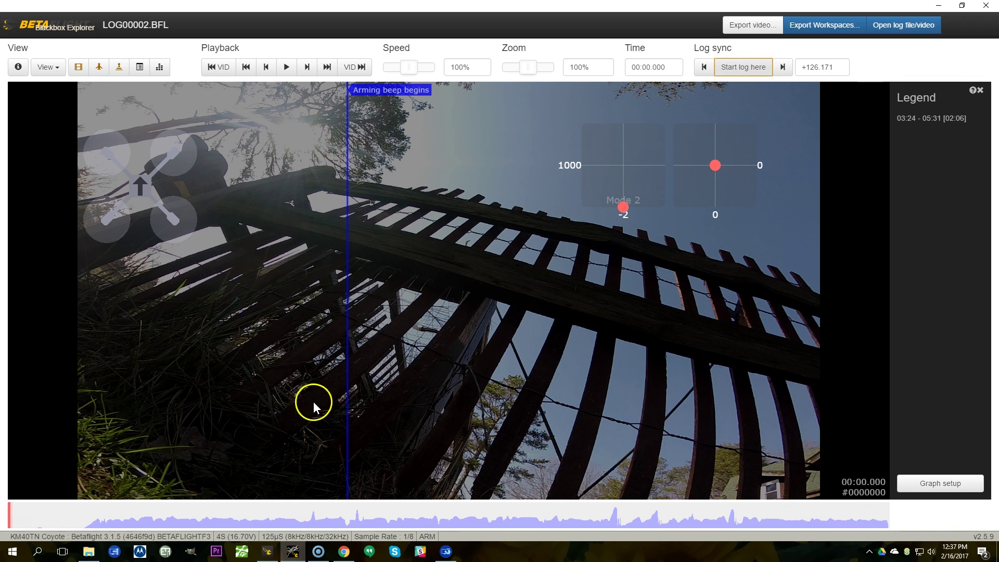
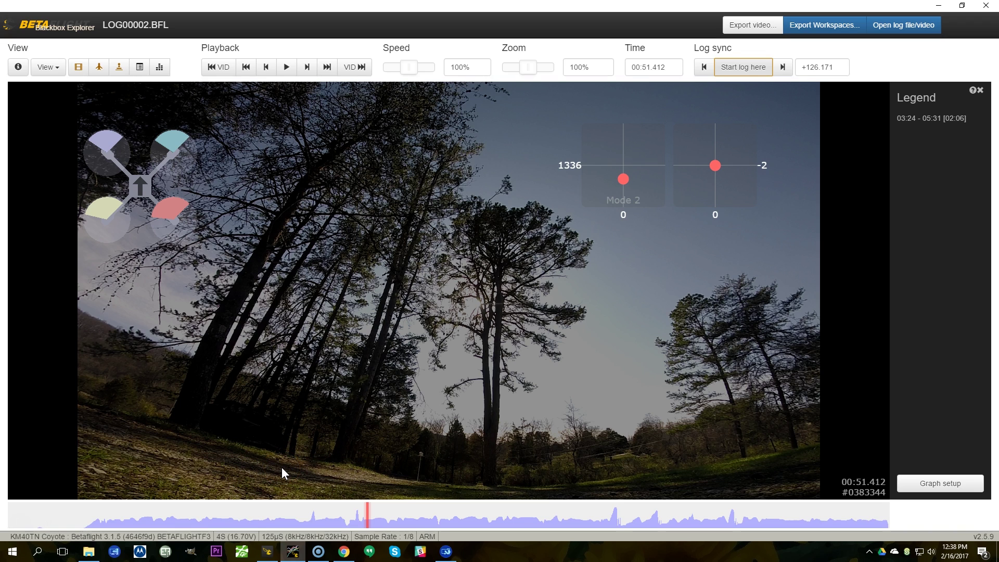
- Play and replay the footage from about 00:51 to 00:52 to locate the arming moment
{"action": "key", "text": "space"}
{"action": "key", "text": "space"}
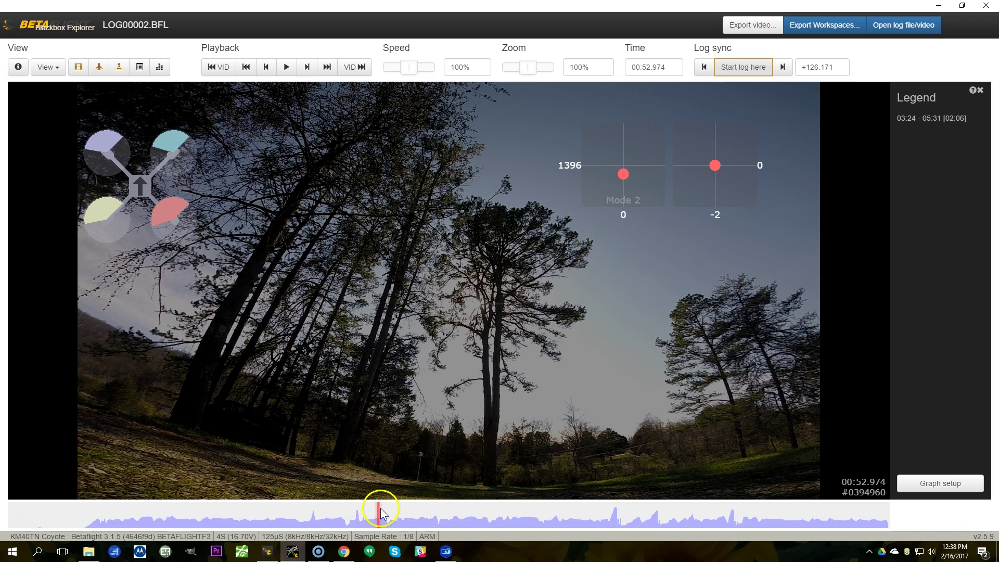
{"action": "left_click", "coordinate": [367, 520]}
{"action": "key", "text": "space"}
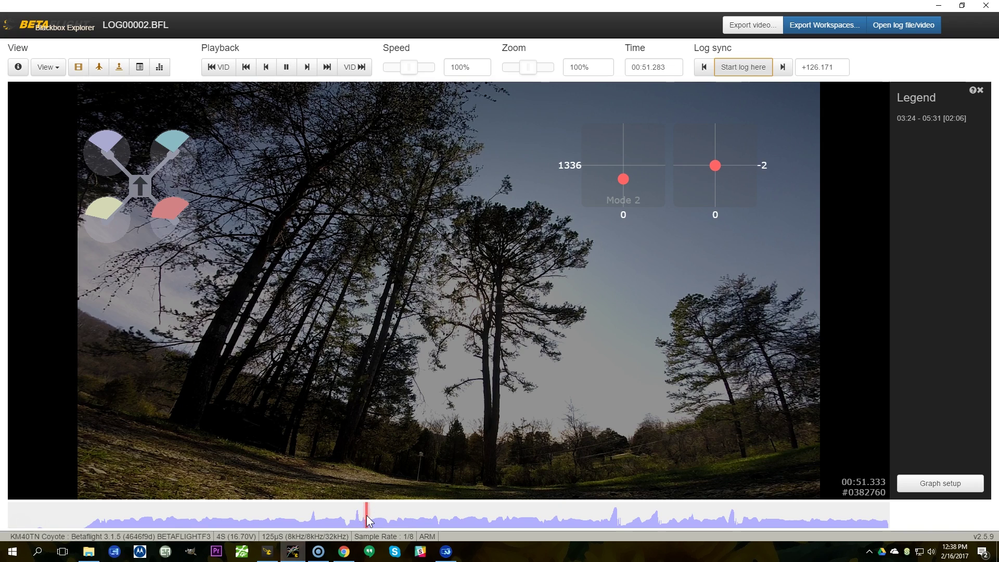
{"action": "key", "text": "space"}
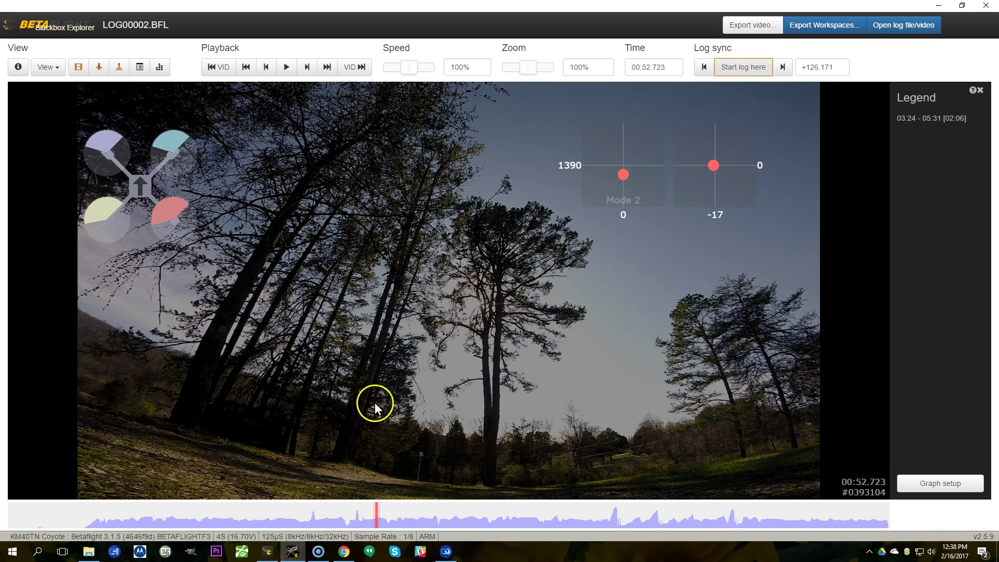
- Slow playback to 50%, replay from about 00:51, and set the log to start there with an offset of +178.756
{"action": "left_click_drag", "start_coordinate": [409, 67], "coordinate": [393, 68]}
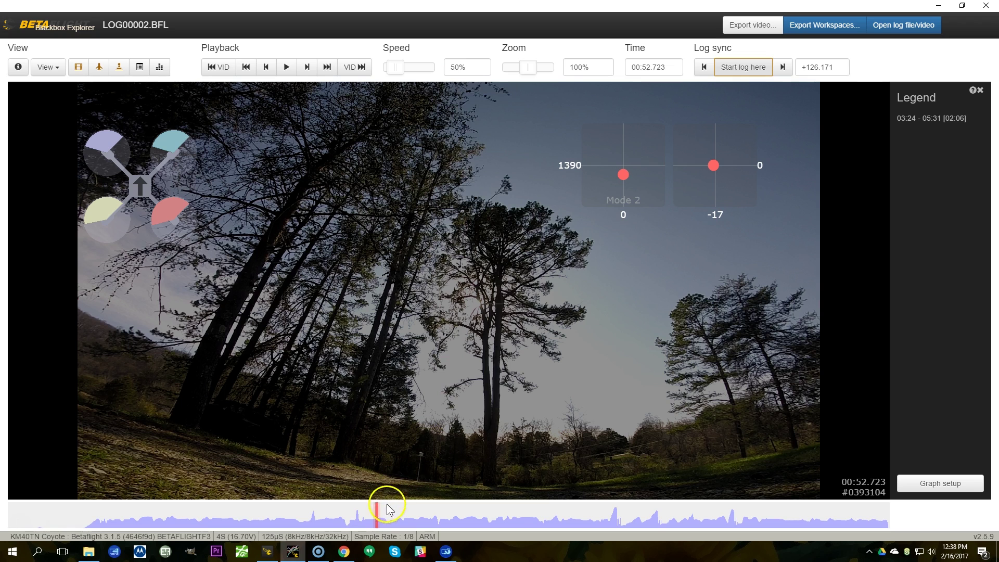
{"action": "left_click", "coordinate": [361, 518]}
{"action": "key", "text": "space"}
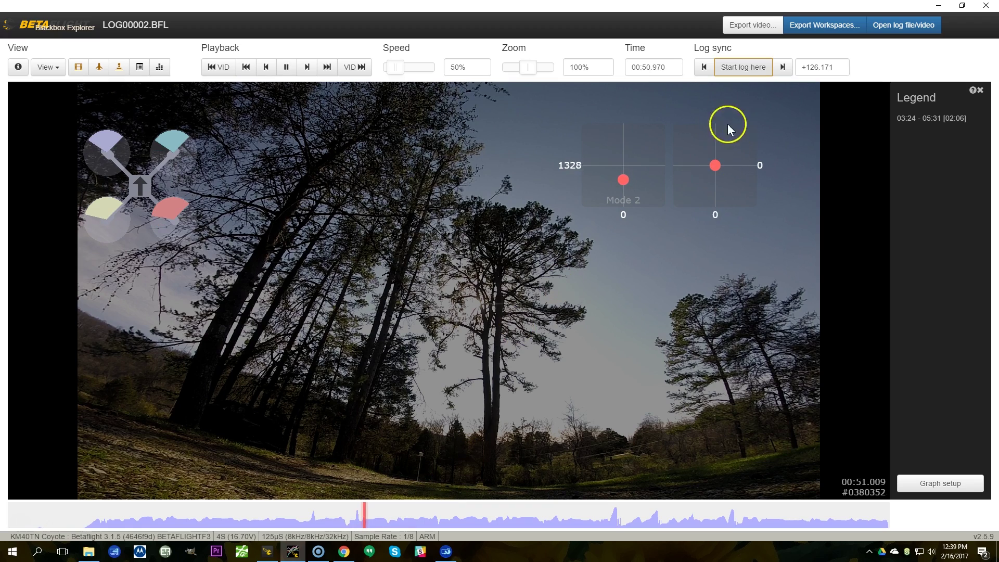
{"action": "left_click", "coordinate": [739, 74]}
{"action": "left_click", "coordinate": [576, 280]}
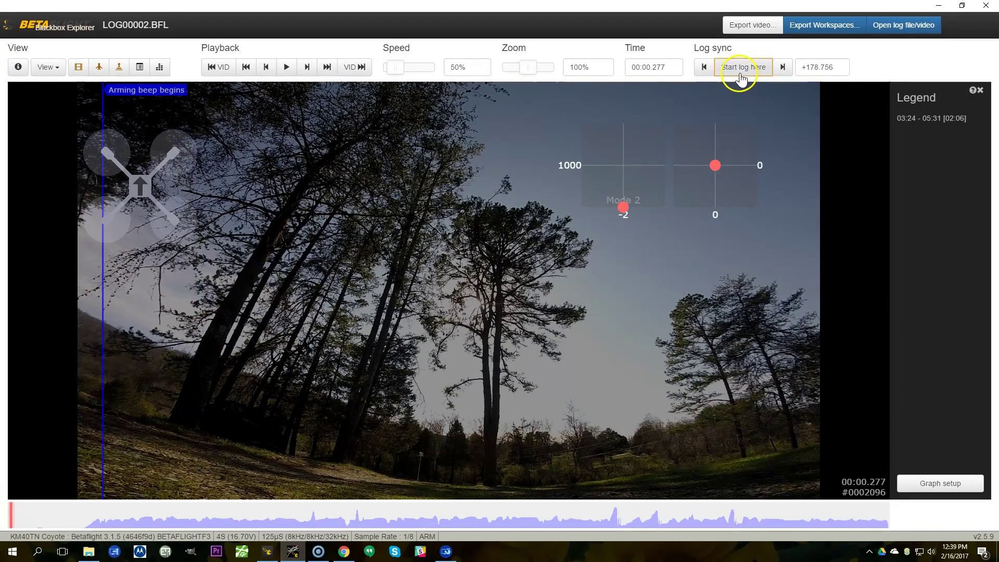
{"action": "left_click", "coordinate": [734, 74]}
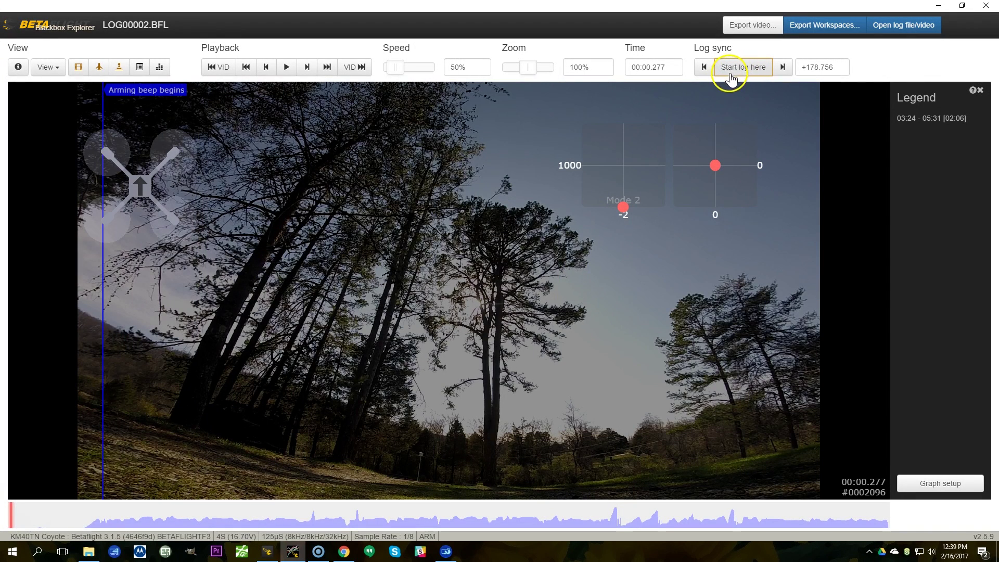
- Play the log in short stretches from the arming beep to about 00:04.5, comparing stick movements with the video
{"action": "left_click_drag", "start_coordinate": [365, 289], "coordinate": [673, 279]}
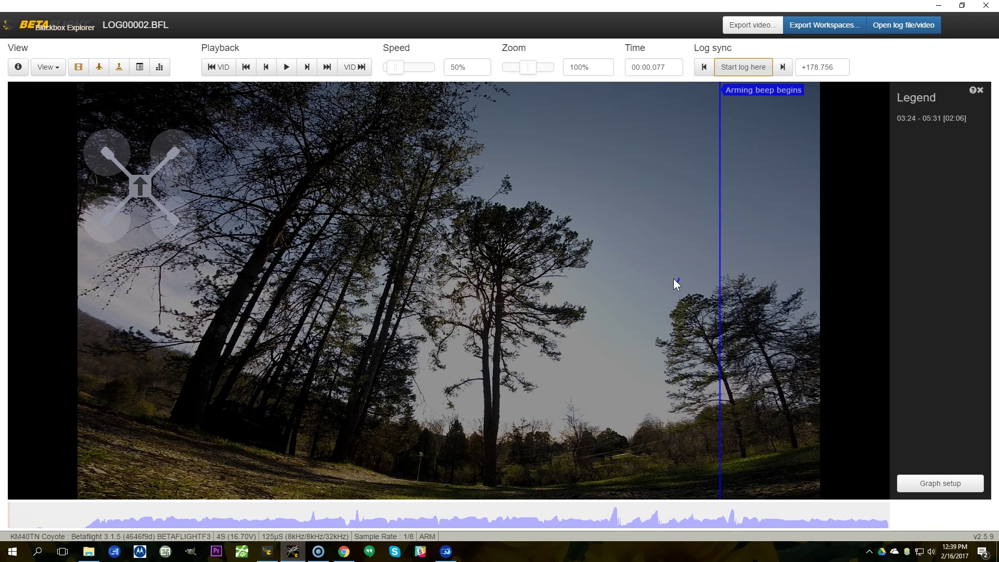
{"action": "left_click", "coordinate": [697, 206]}
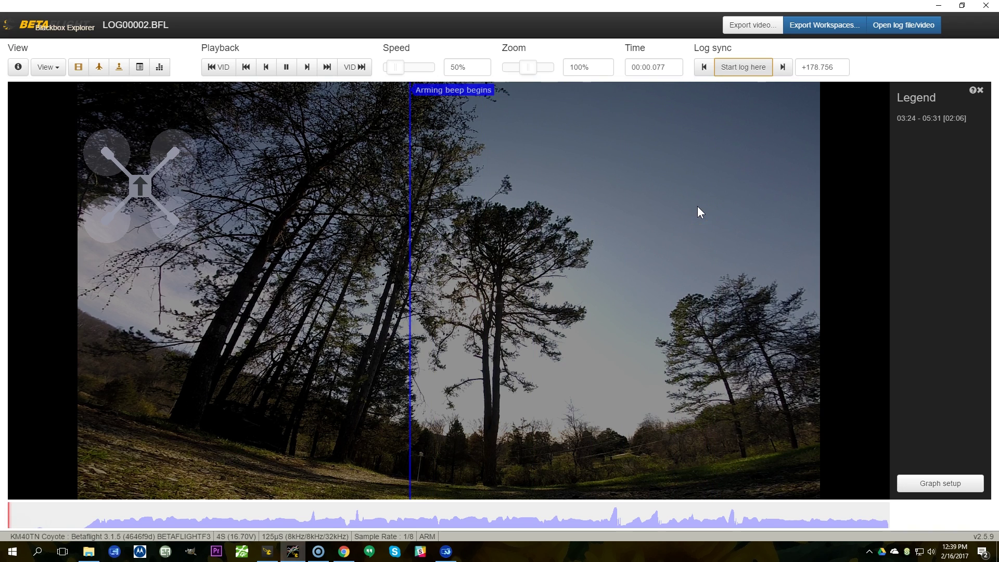
{"action": "left_click_drag", "start_coordinate": [613, 263], "coordinate": [525, 292]}
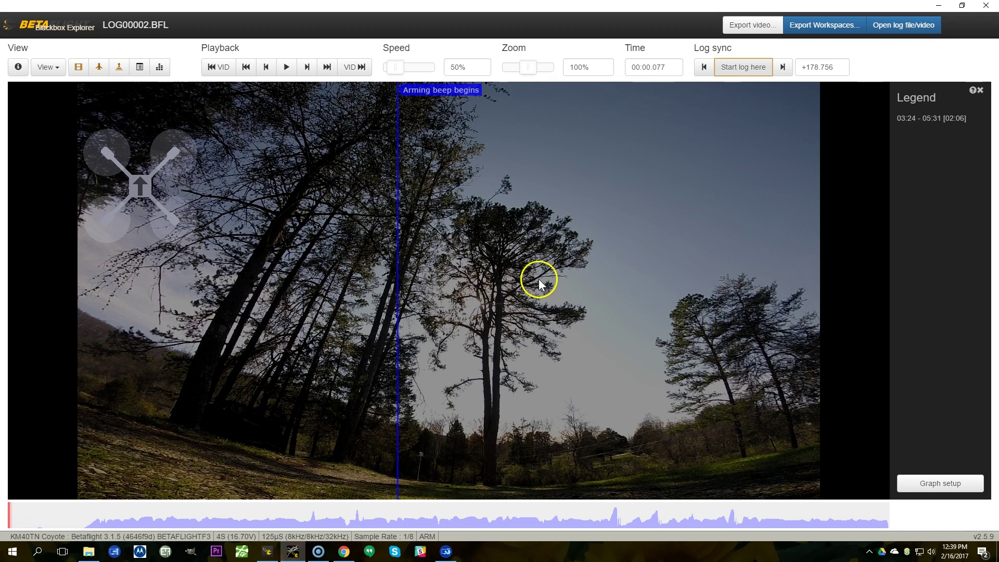
{"action": "key", "text": "space"}
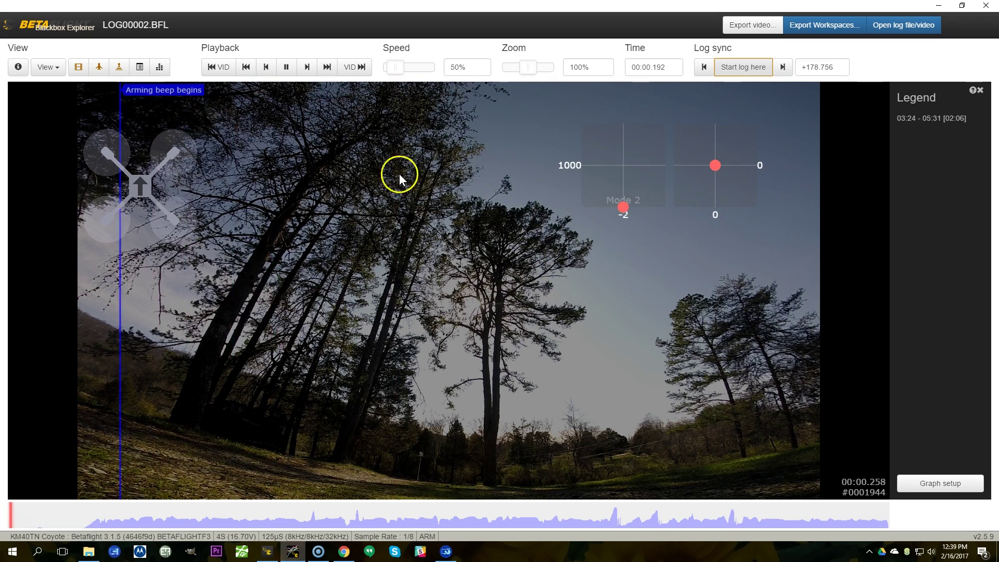
{"action": "key", "text": "space"}
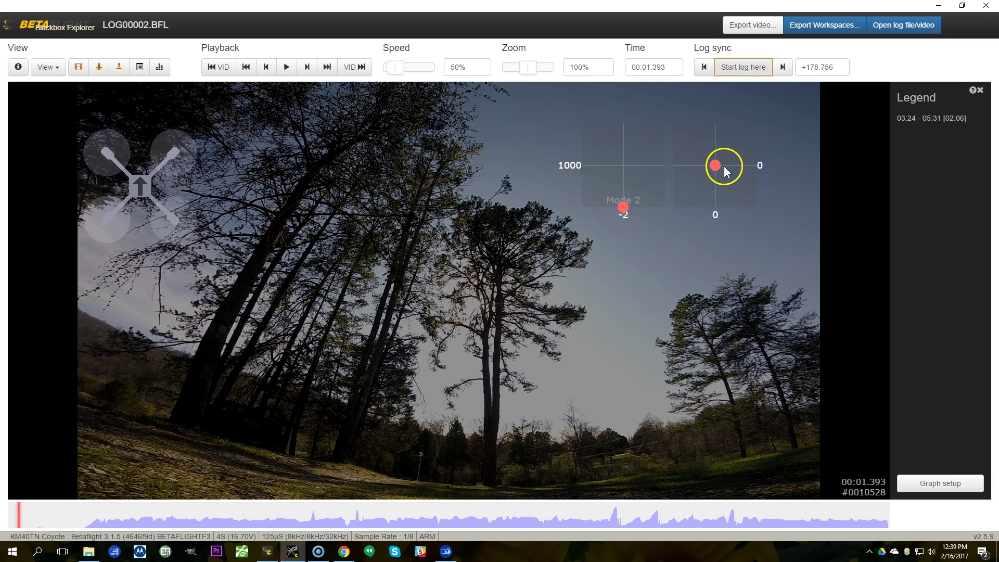
{"action": "key", "text": "space"}
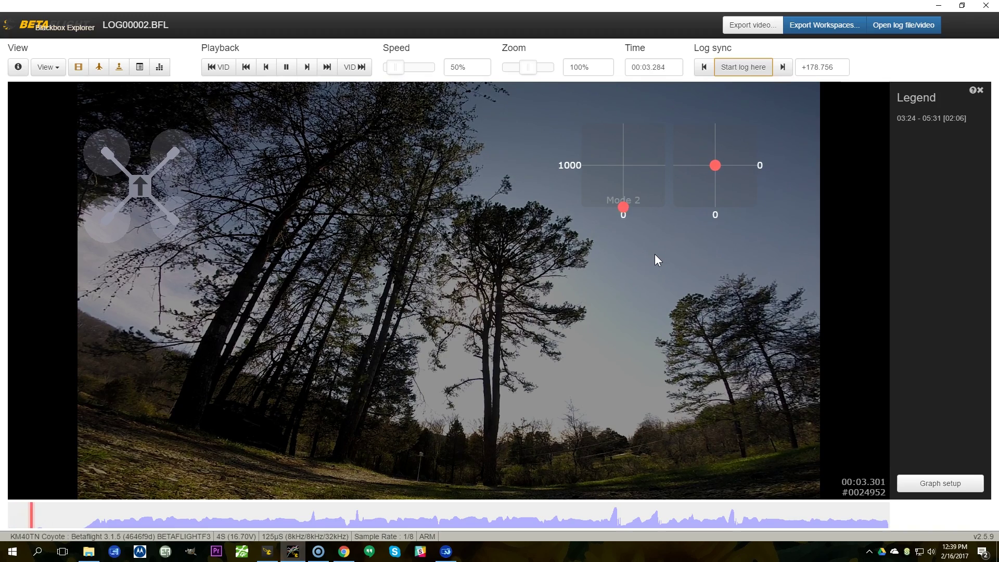
{"action": "key", "text": "space"}
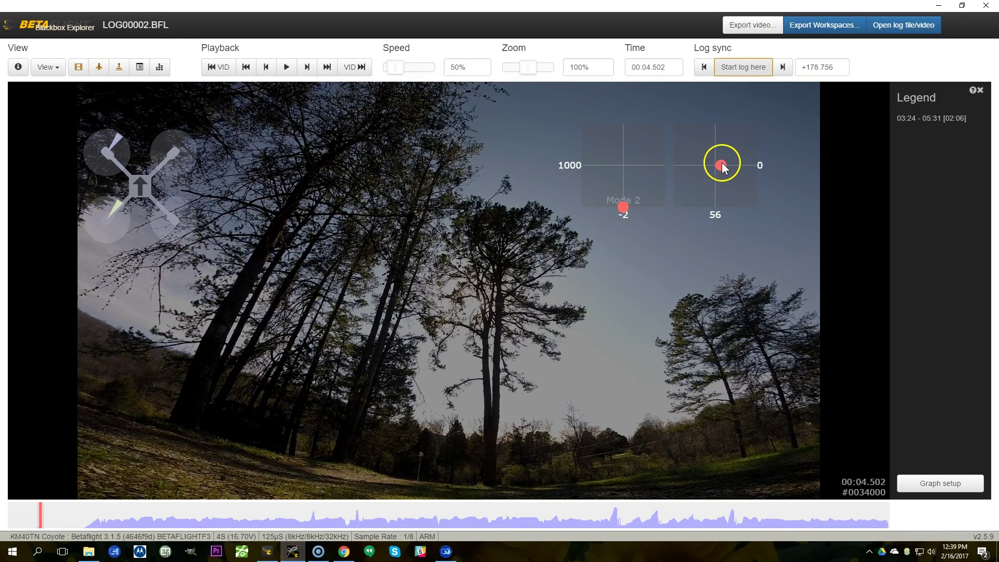
- Replay the first roll stick movement between about 00:03 and 00:04.7 to check its timing against the video
{"action": "left_click", "coordinate": [36, 518]}
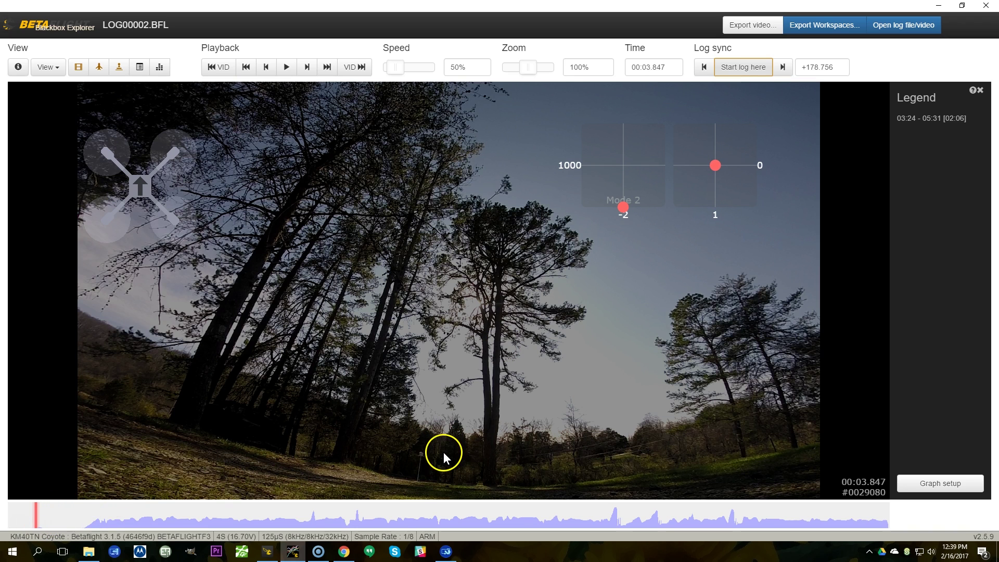
{"action": "left_click", "coordinate": [395, 244]}
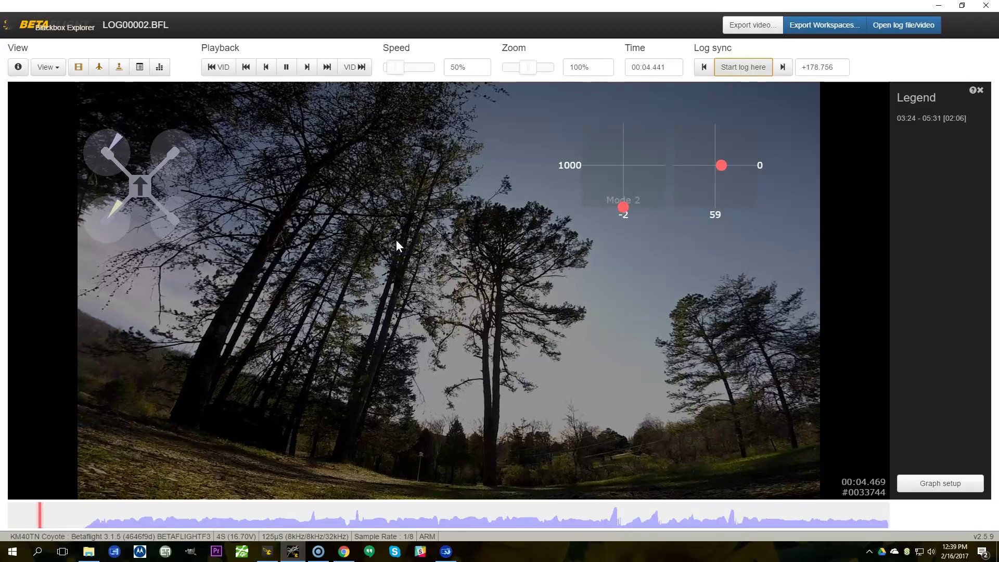
{"action": "left_click", "coordinate": [601, 240]}
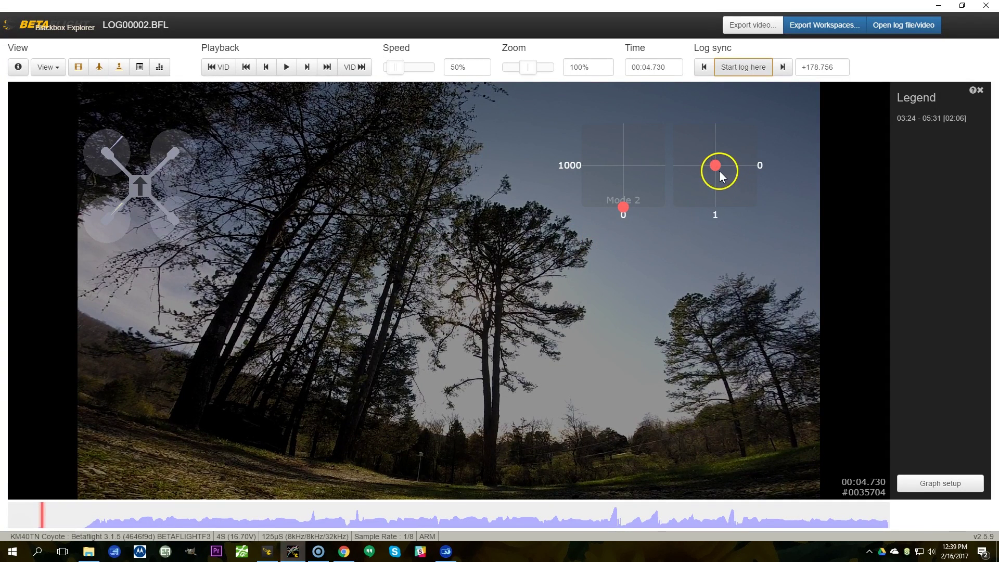
{"action": "left_click_drag", "start_coordinate": [67, 517], "coordinate": [27, 514]}
{"action": "key", "text": "space"}
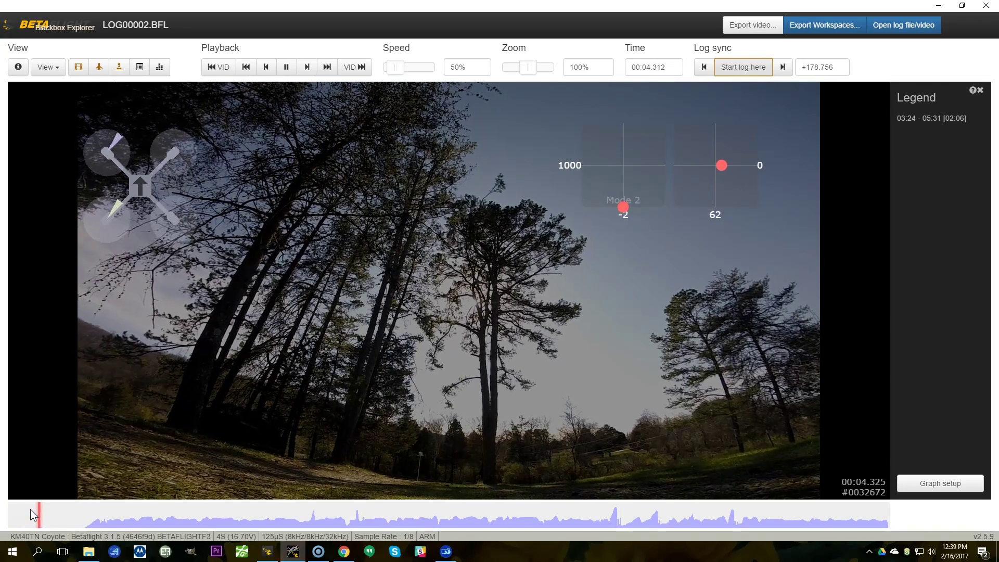
{"action": "key", "text": "space"}
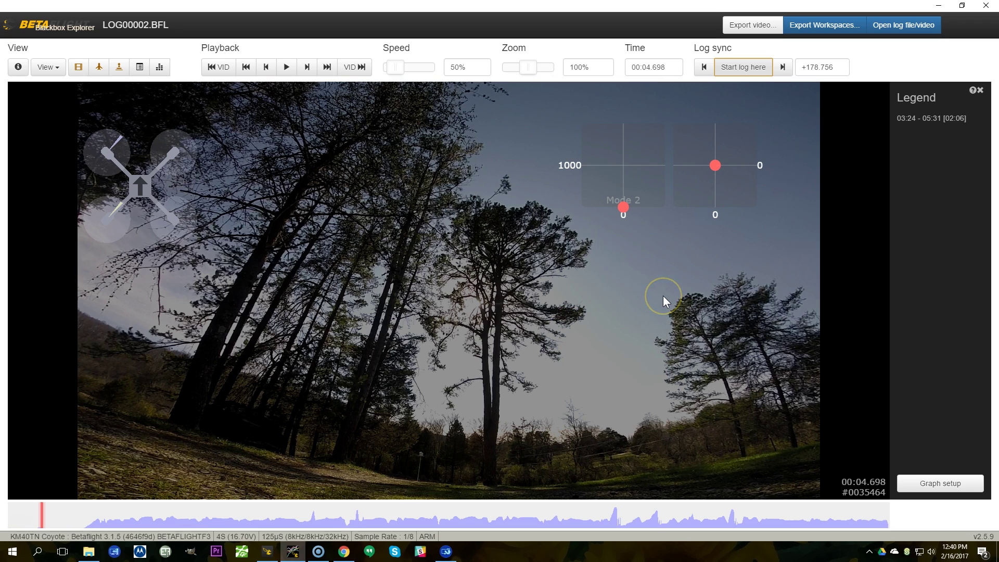
- Shift the log earlier to an offset of +178.623 and replay the early stick movement to check the sync
{"action": "left_click", "coordinate": [705, 68]}
{"action": "left_click", "coordinate": [705, 68]}
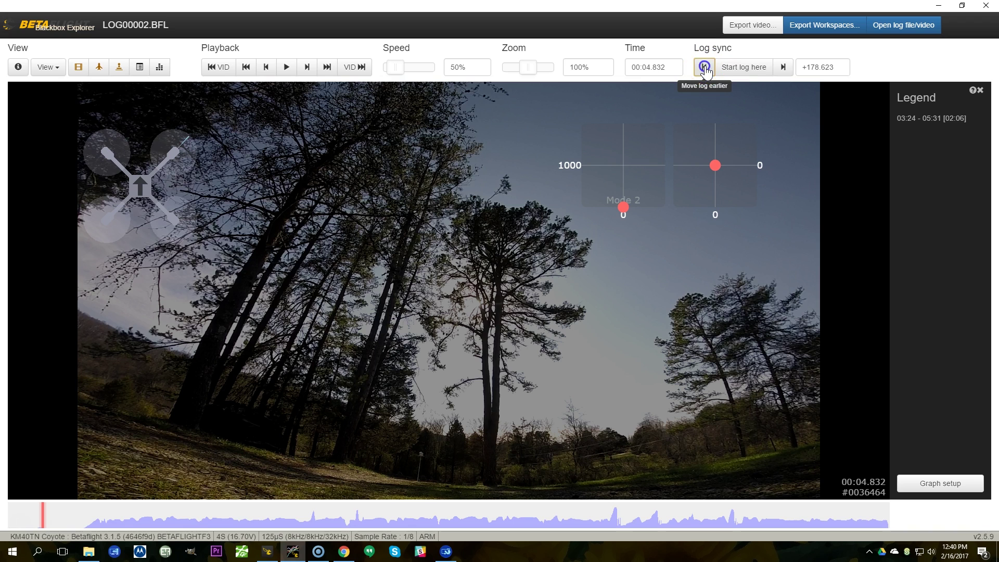
{"action": "mouse_move", "coordinate": [250, 363]}
{"action": "left_mouse_down"}
{"action": "mouse_move", "coordinate": [536, 370]}
{"action": "mouse_move", "coordinate": [702, 351]}
{"action": "left_mouse_up"}
{"action": "left_click_drag", "start_coordinate": [467, 346], "coordinate": [538, 347]}
{"action": "left_click", "coordinate": [559, 318]}
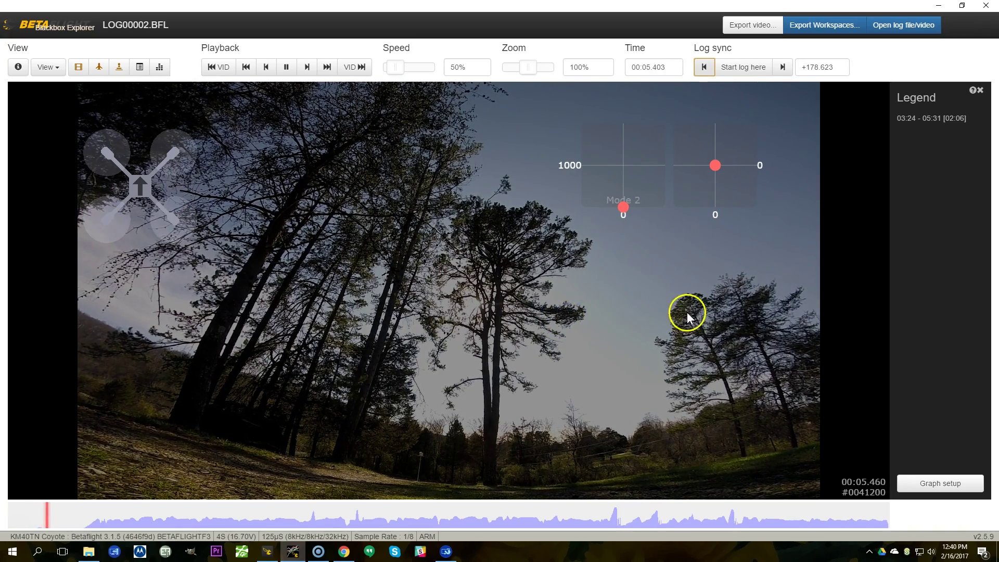
- Play the takeoff from about 00:11, pausing to compare the stick and motor overlays with the footage
{"action": "left_click", "coordinate": [87, 517]}
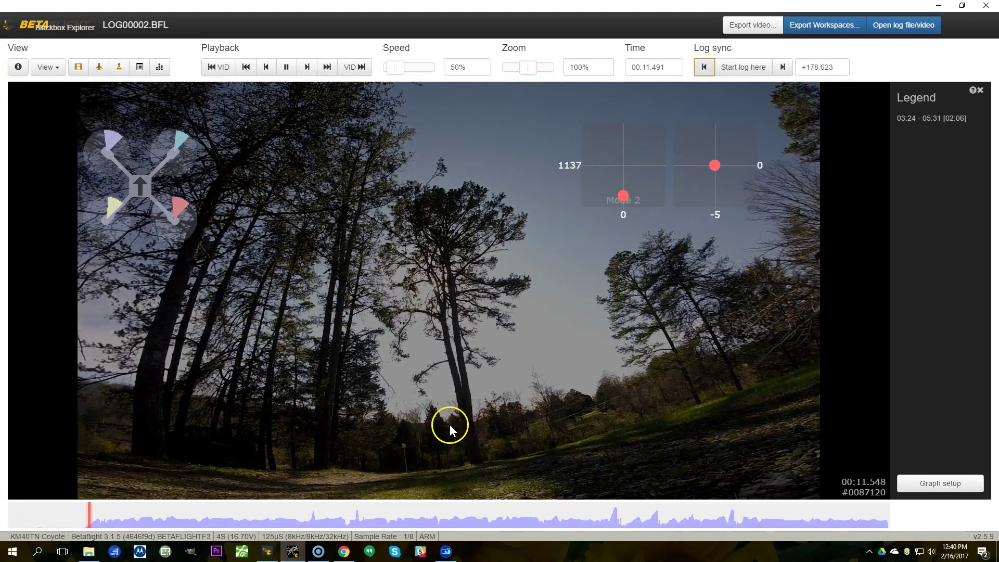
{"action": "left_click", "coordinate": [450, 423]}
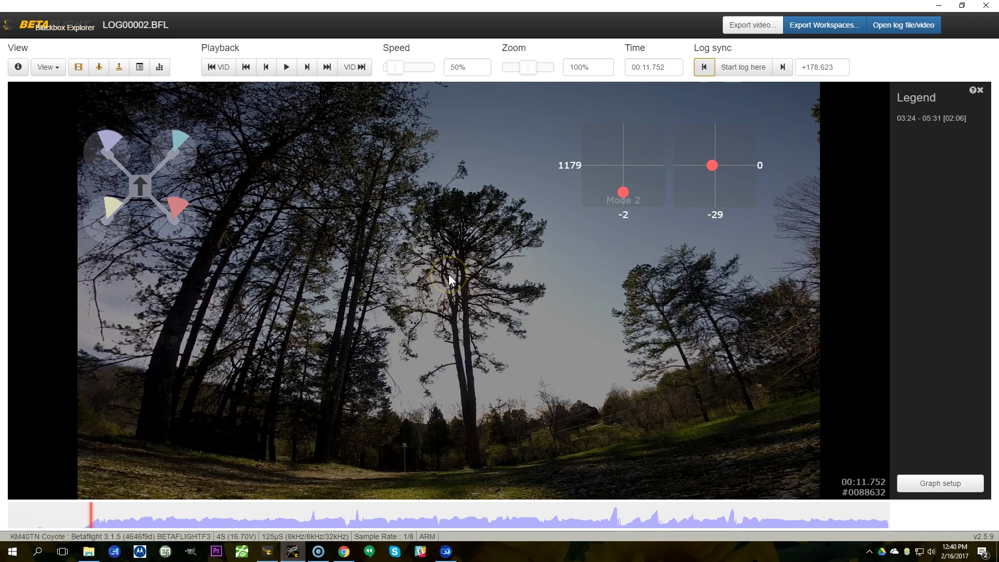
{"action": "key", "text": "space"}
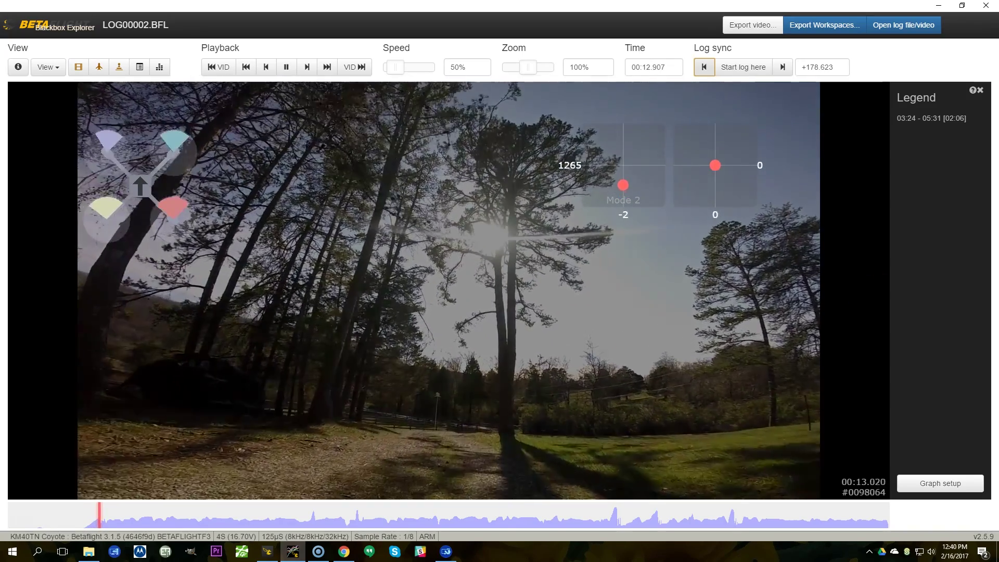
- Play the flight in short stretches from about 00:13 to 00:18, comparing the stick overlay with the footage
{"action": "key", "text": "space"}
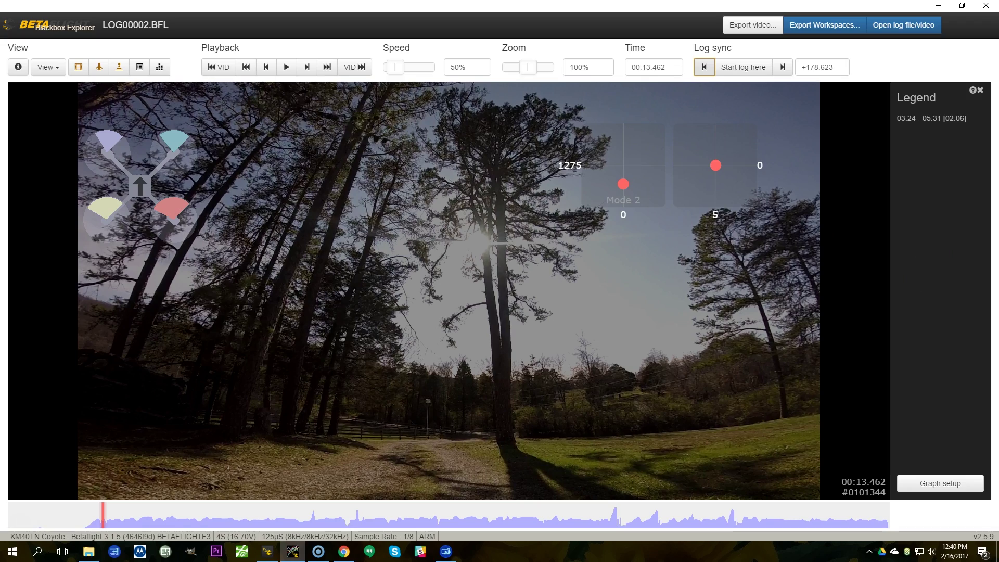
{"action": "key", "text": "space"}
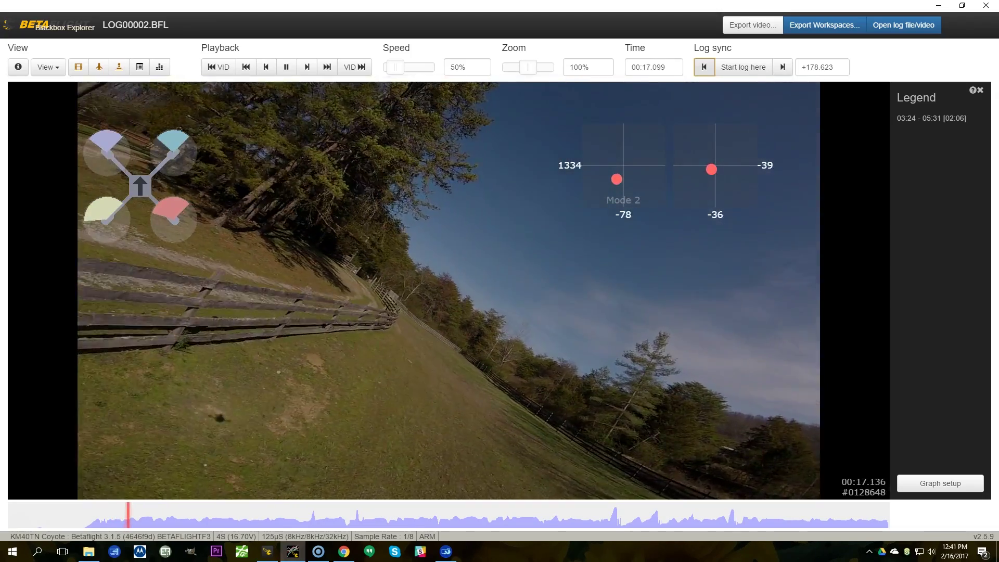
{"action": "key", "text": "space"}
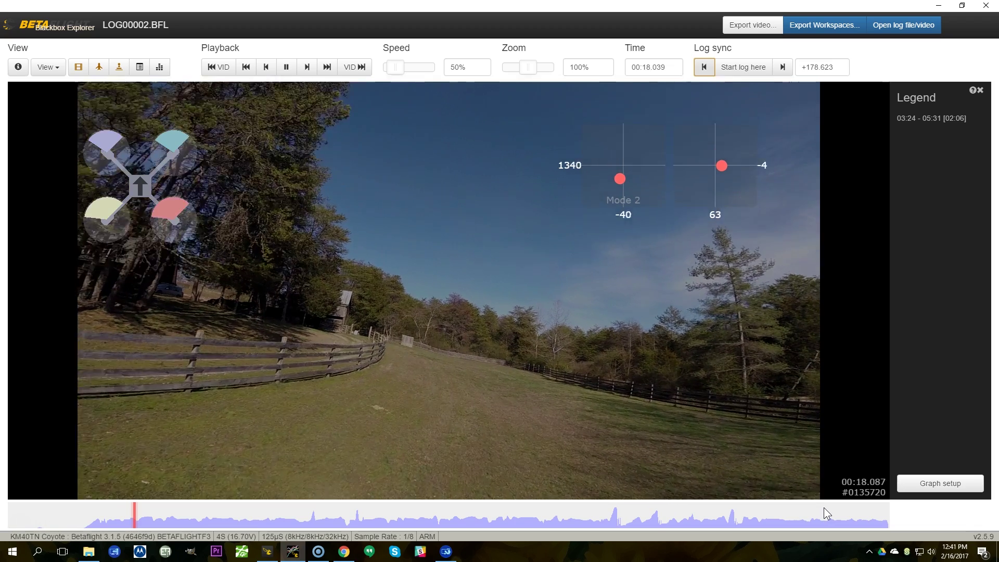
{"action": "key", "text": "space"}
- Set the playback speed to 100% and play the flight on to about 00:37.8
{"action": "left_click_drag", "start_coordinate": [396, 68], "coordinate": [409, 67]}
{"action": "key", "text": "space"}
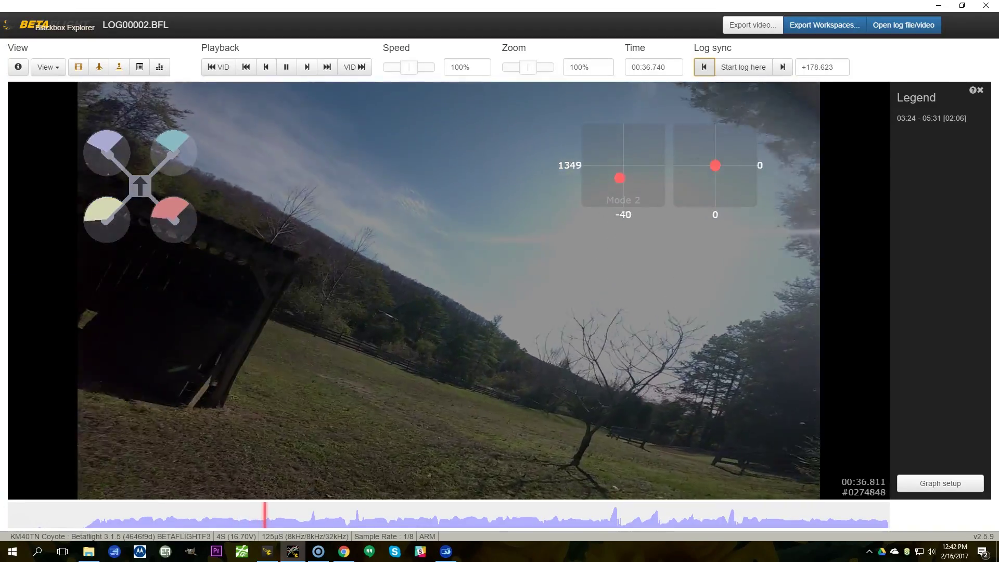
{"action": "key", "text": "space"}
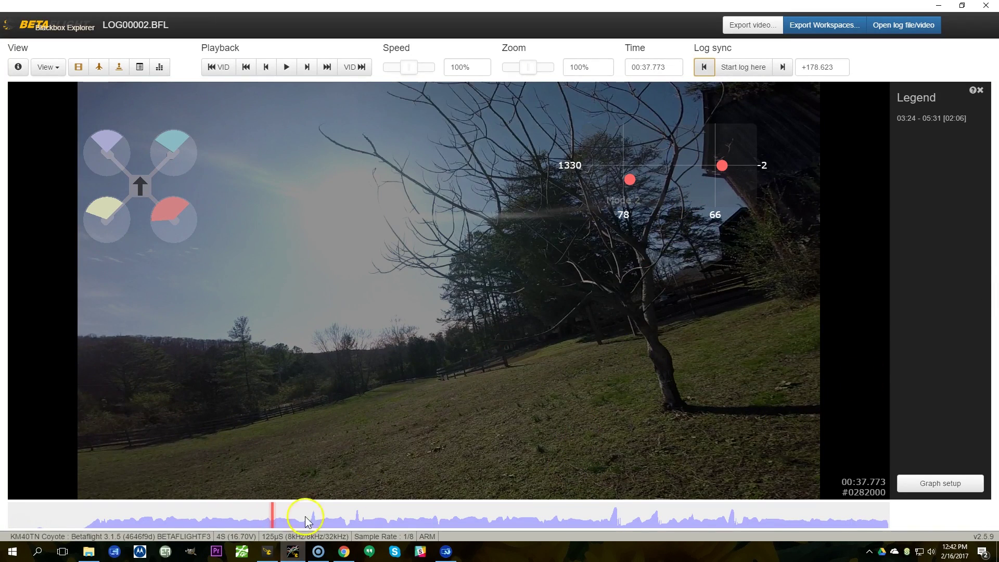
- Return to about 00:36.2, set the playback speed to 50%, and replay the turn past the shed to about 00:40
{"action": "left_click", "coordinate": [262, 517]}
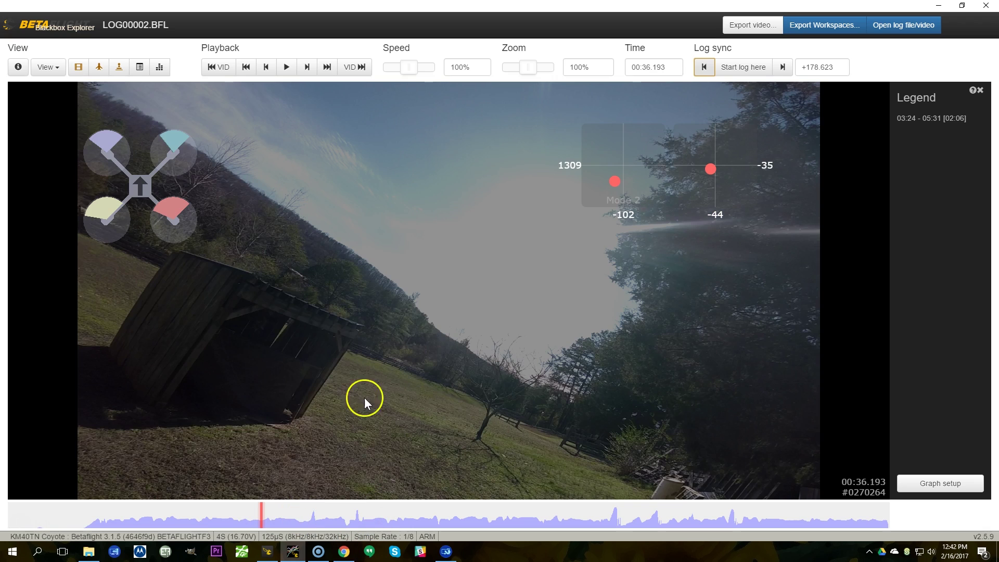
{"action": "left_click_drag", "start_coordinate": [404, 73], "coordinate": [391, 73]}
{"action": "key", "text": "space"}
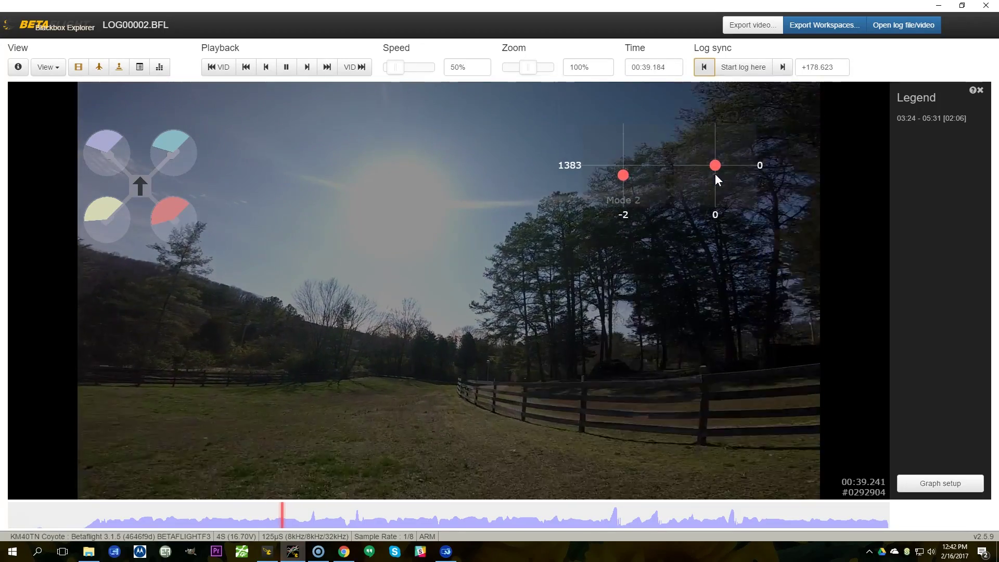
{"action": "left_click", "coordinate": [715, 174]}
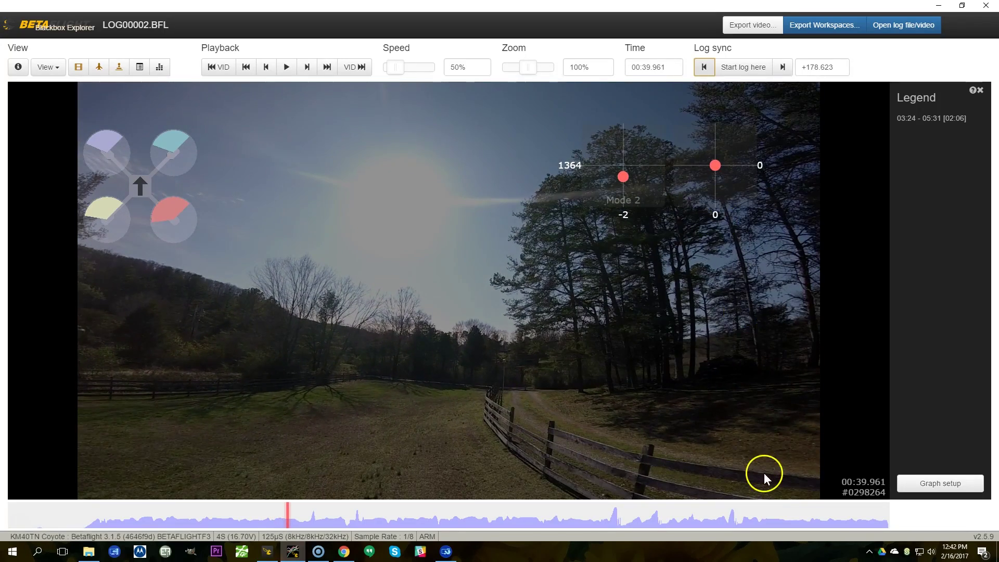
- Move to the end of the log at about 02:08 and bring Blackbox Explorer to the front to view the final frame
{"action": "left_click", "coordinate": [828, 521]}
{"action": "left_click_drag", "start_coordinate": [829, 521], "coordinate": [863, 520]}
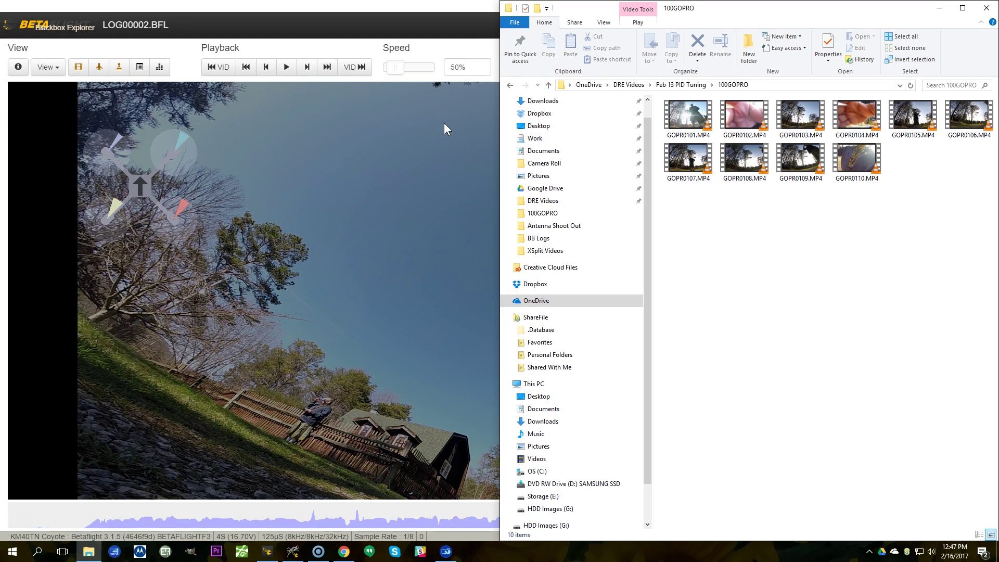
{"action": "left_click", "coordinate": [428, 91]}
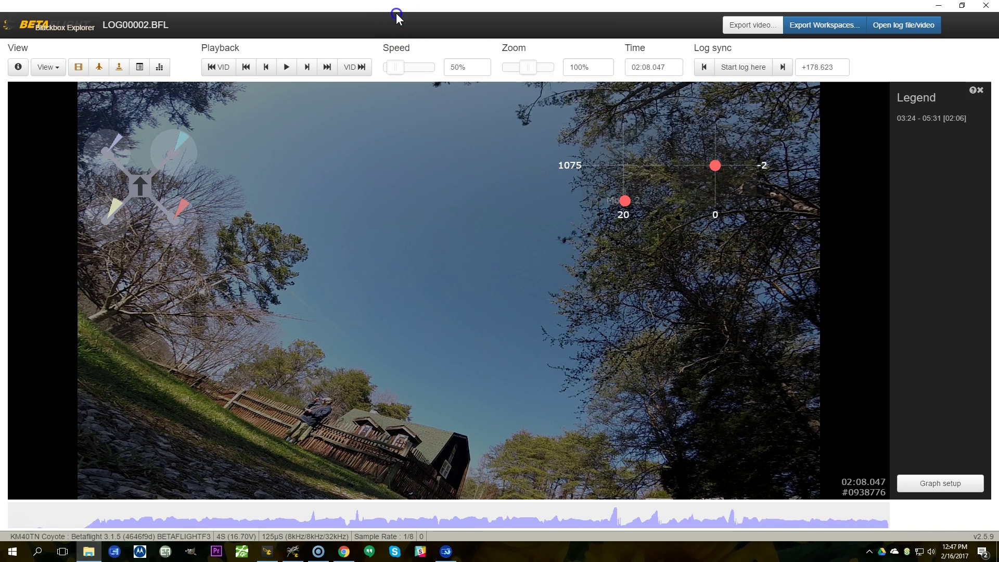
{"action": "left_click", "coordinate": [659, 107]}
{"action": "left_click", "coordinate": [544, 207]}
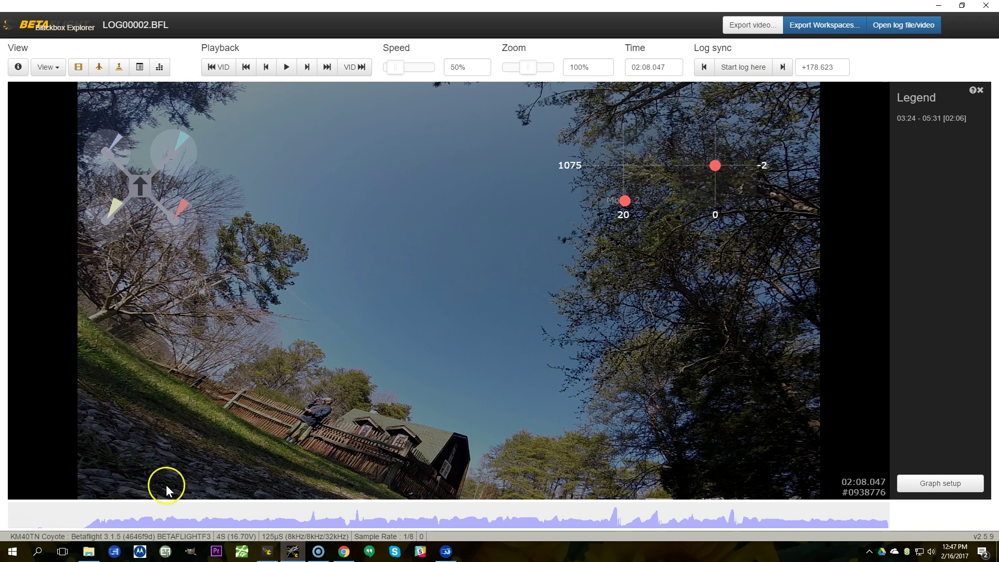
- Switch to File Explorer and identify the matching GoPro video GOPR0101.MP4 in the 100GOPRO folder
{"action": "left_click", "coordinate": [89, 551]}
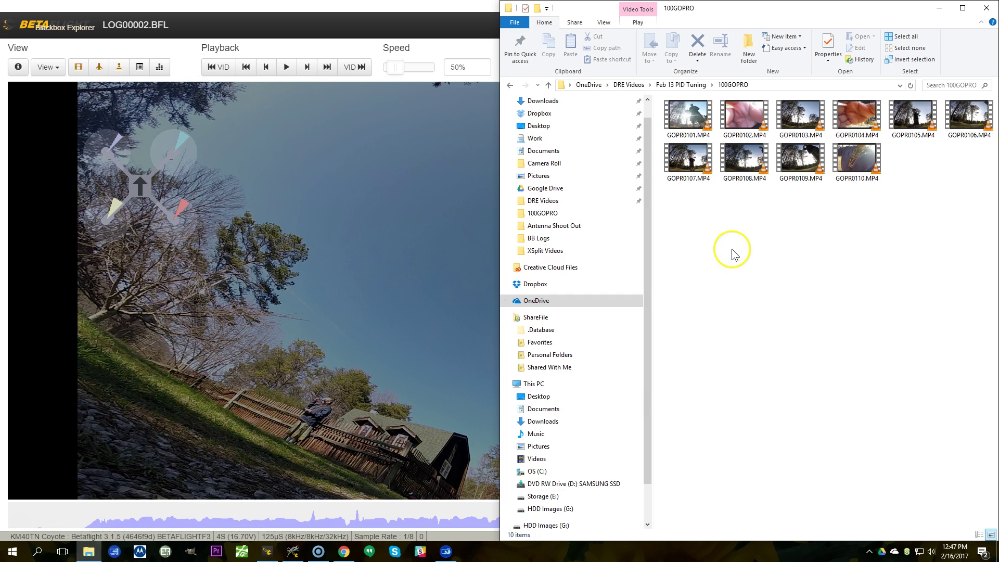
{"action": "left_click", "coordinate": [677, 140]}
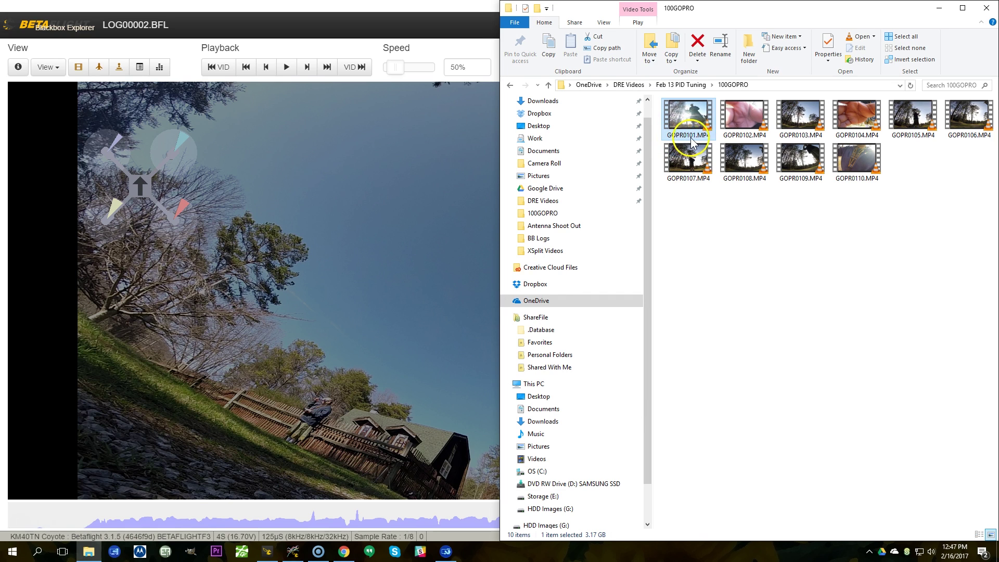
{"action": "left_click", "coordinate": [829, 372]}
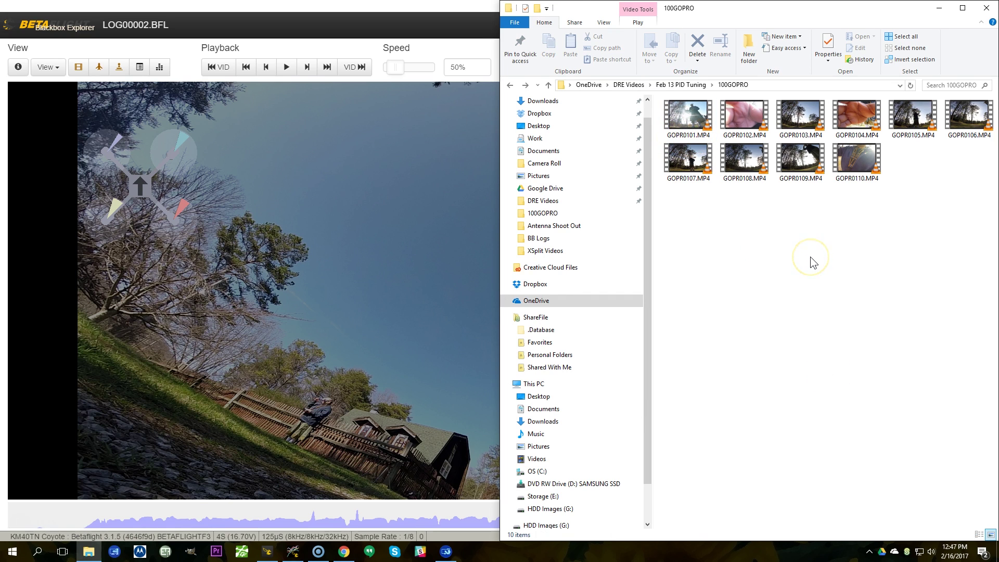
- Open the BB Logs folder and rename LOG00002.BFL to GOPR0101.BFL
{"action": "key", "text": "alt+Up"}
{"action": "key", "text": "Down"}
{"action": "key", "text": "Return"}
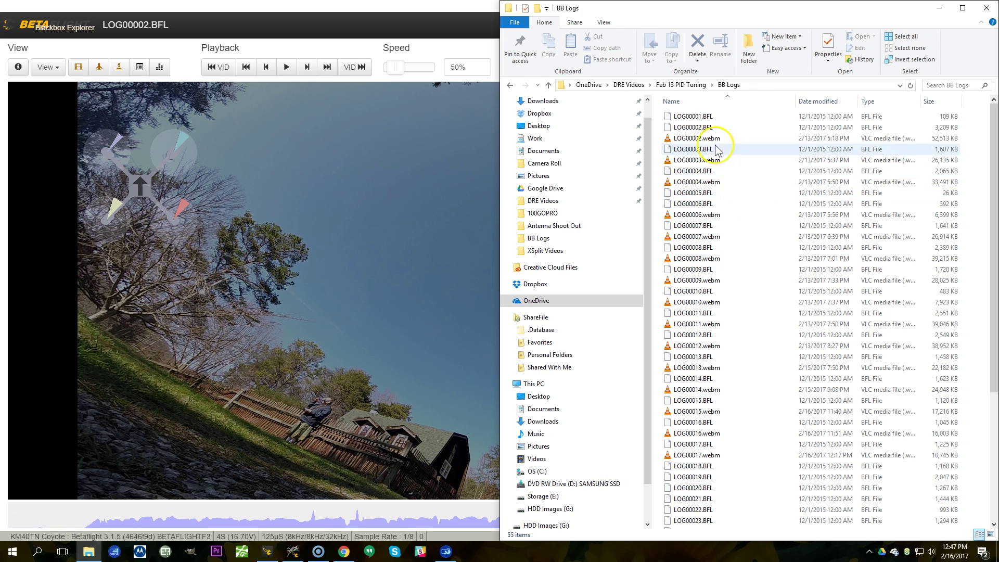
{"action": "left_click", "coordinate": [696, 128]}
{"action": "key", "text": "F2"}
{"action": "type", "text": "GOPR0101"}
- Add the sync offset to the log's file name, making it GOPR0101 - 178.623.BFL, and switch back to Blackbox Explorer
{"action": "left_click_drag", "start_coordinate": [786, 10], "coordinate": [396, 11]}
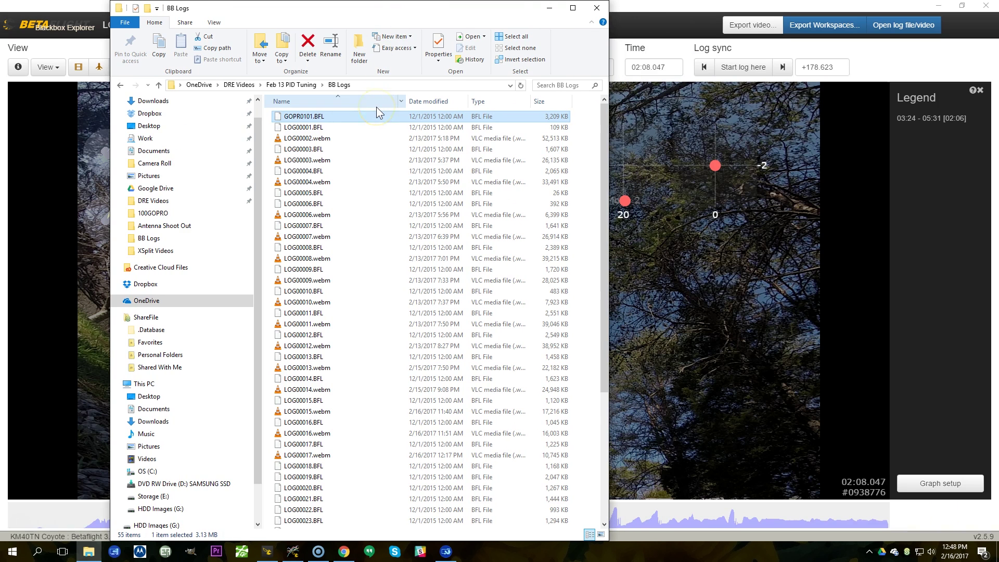
{"action": "key", "text": "F2"}
{"action": "type", "text": "- 178.623"}
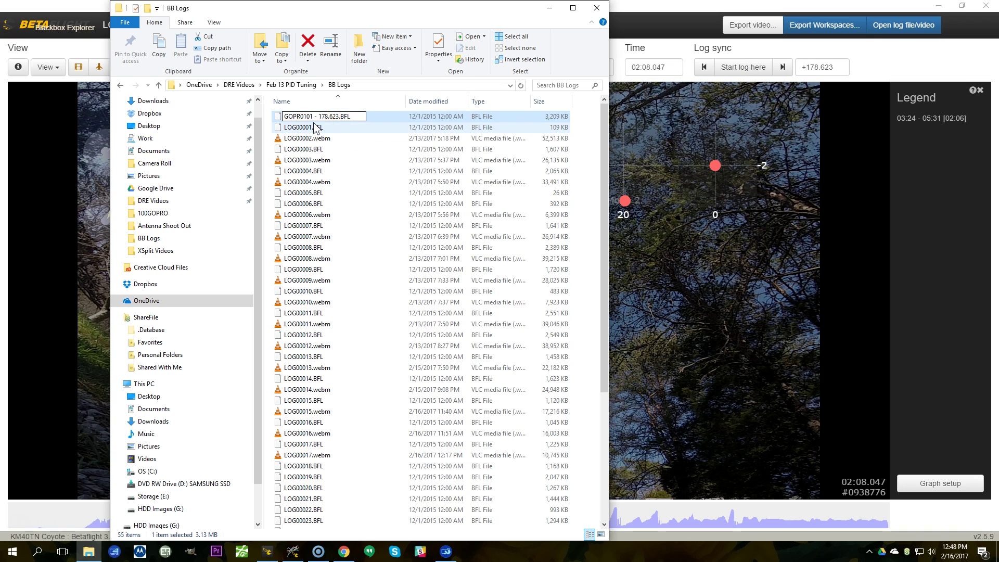
{"action": "key", "text": "Return"}
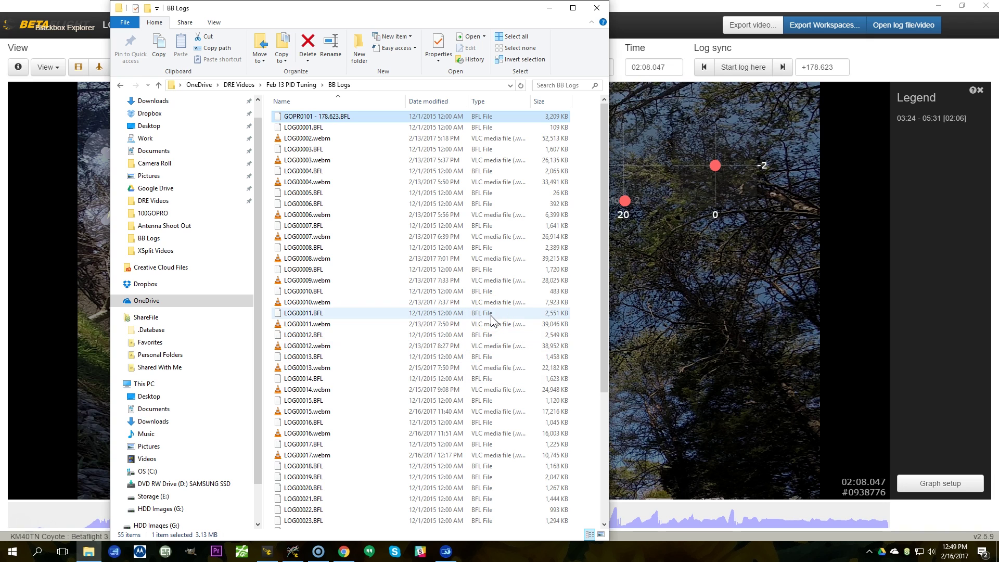
{"action": "key", "text": "alt+Tab"}
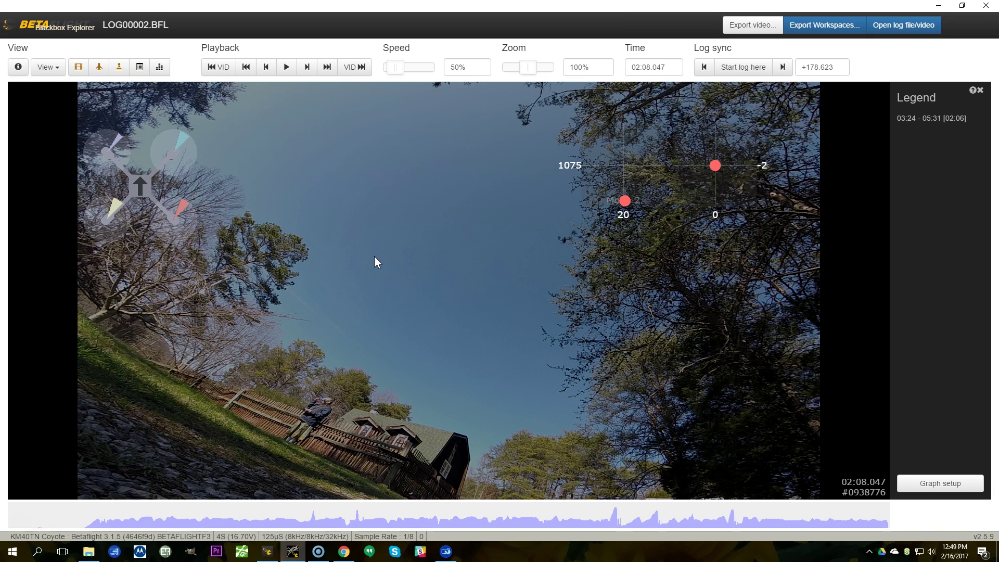